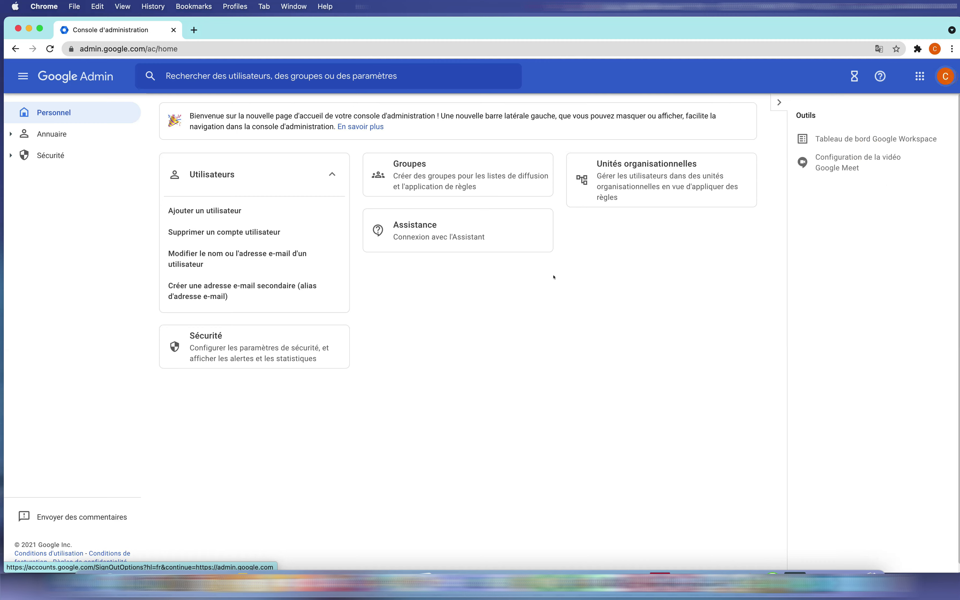
# Open the Groupes page from the Admin console home page.
pyautogui.click(381, 164)
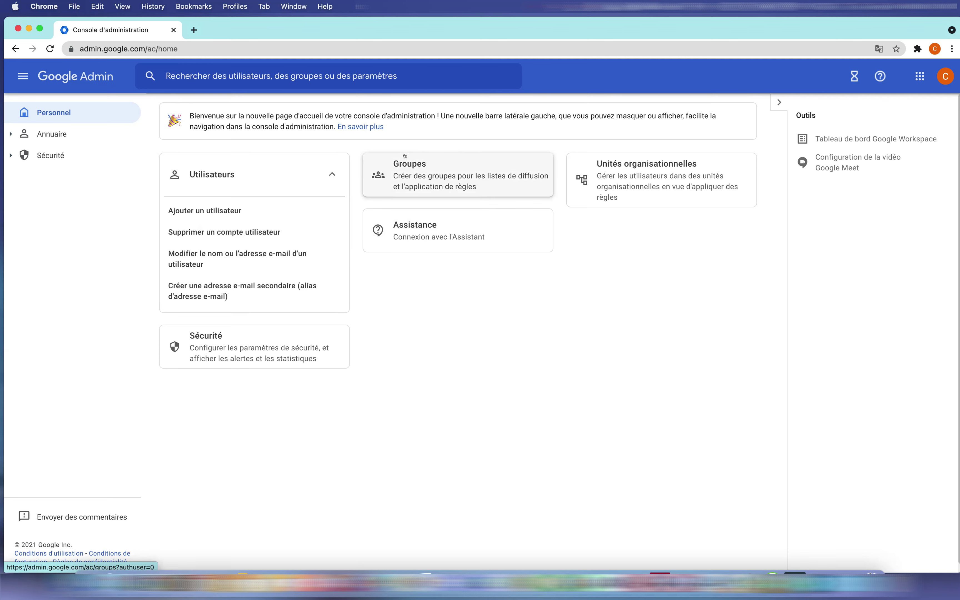
pyautogui.click(406, 177)
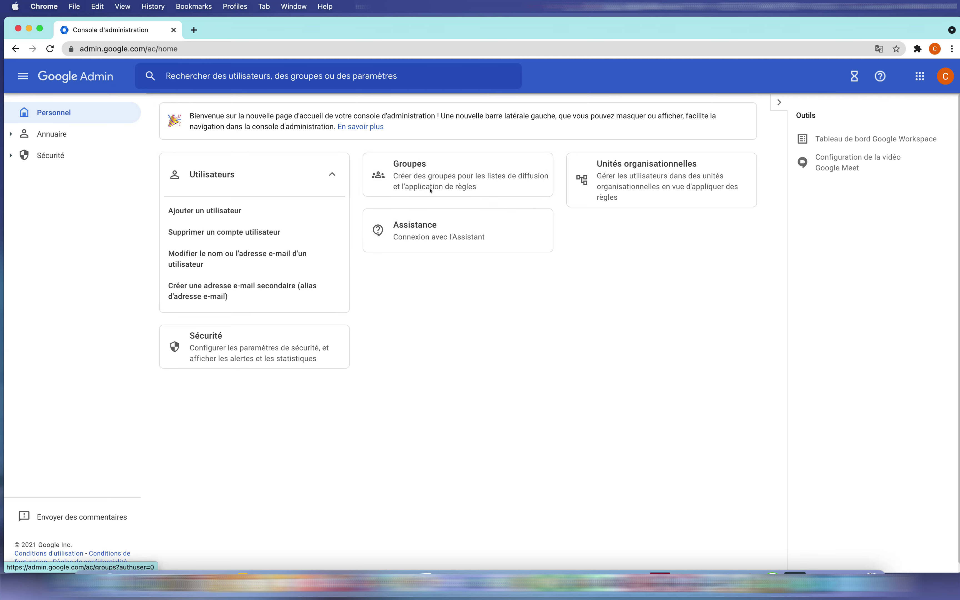
pyautogui.click(427, 165)
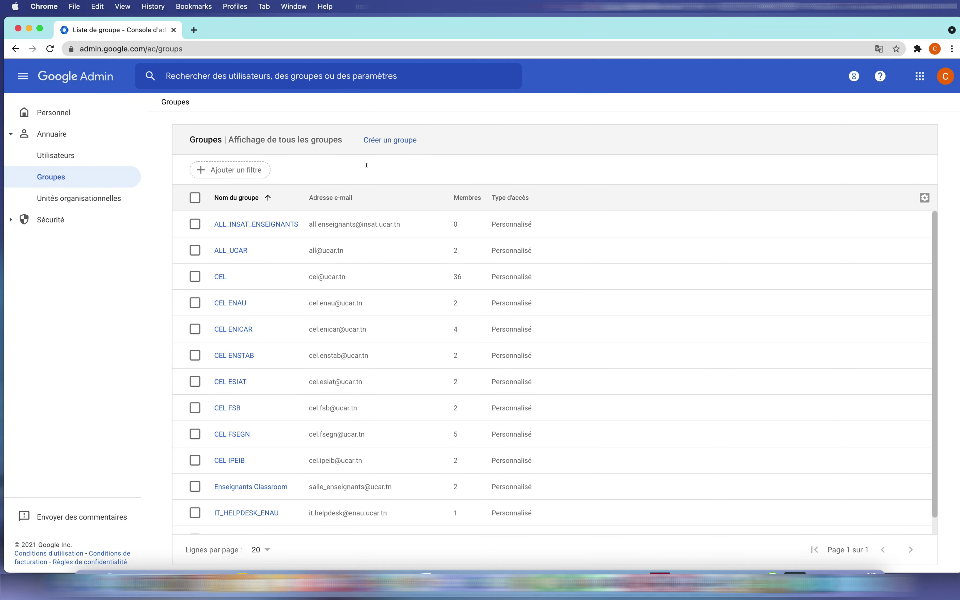
pyautogui.click(396, 142)
pyautogui.click(389, 141)
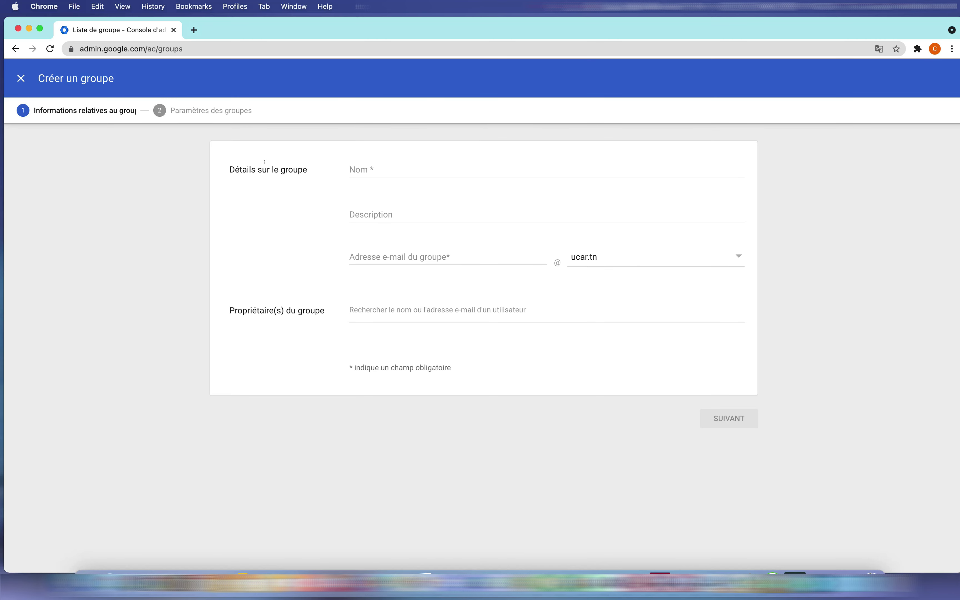
pyautogui.click(375, 167)
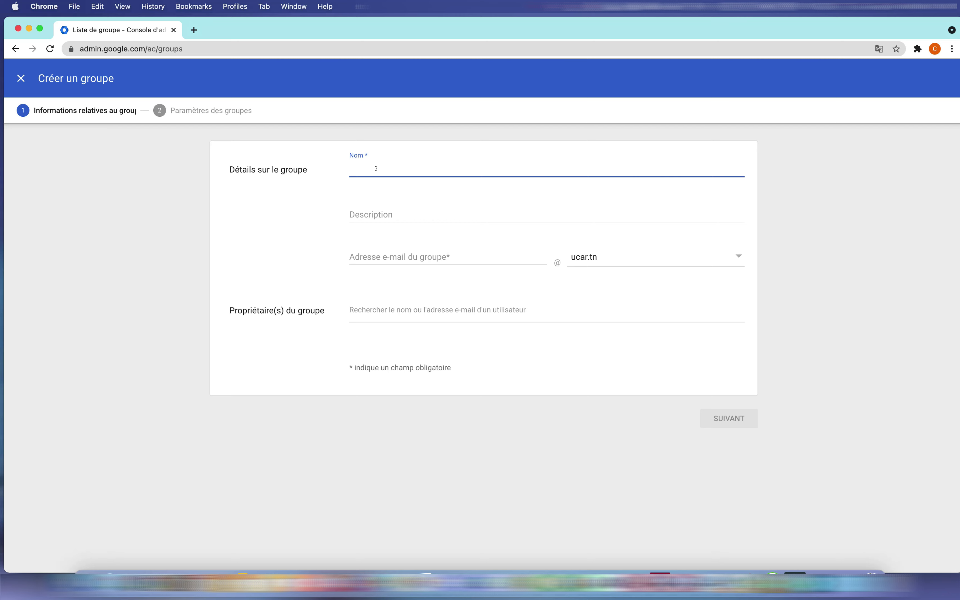
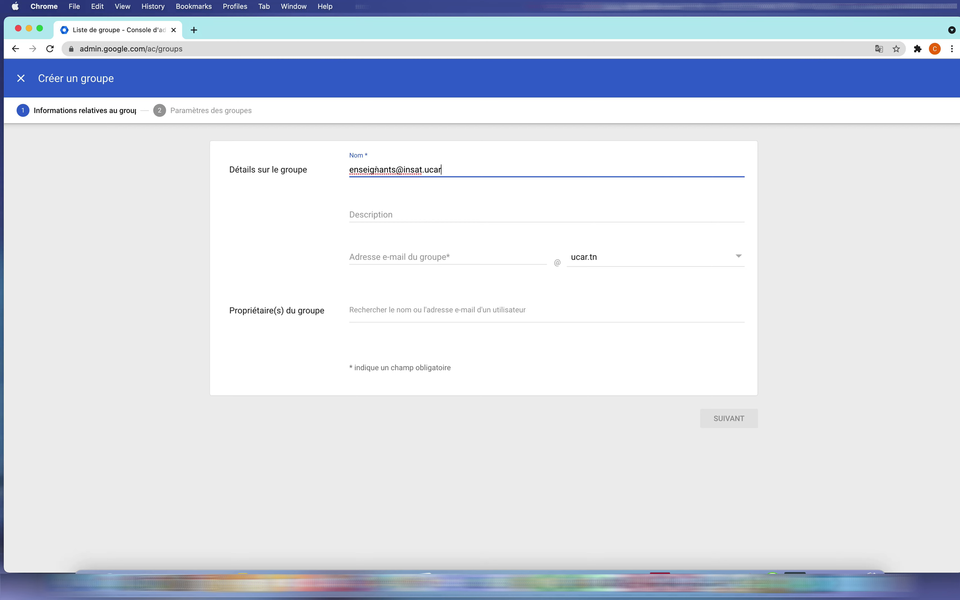
# Add the description 'Regrouper tous les enseignants de l'INSAT' and the address prefix 'enseignants'.
pyautogui.click(365, 214)
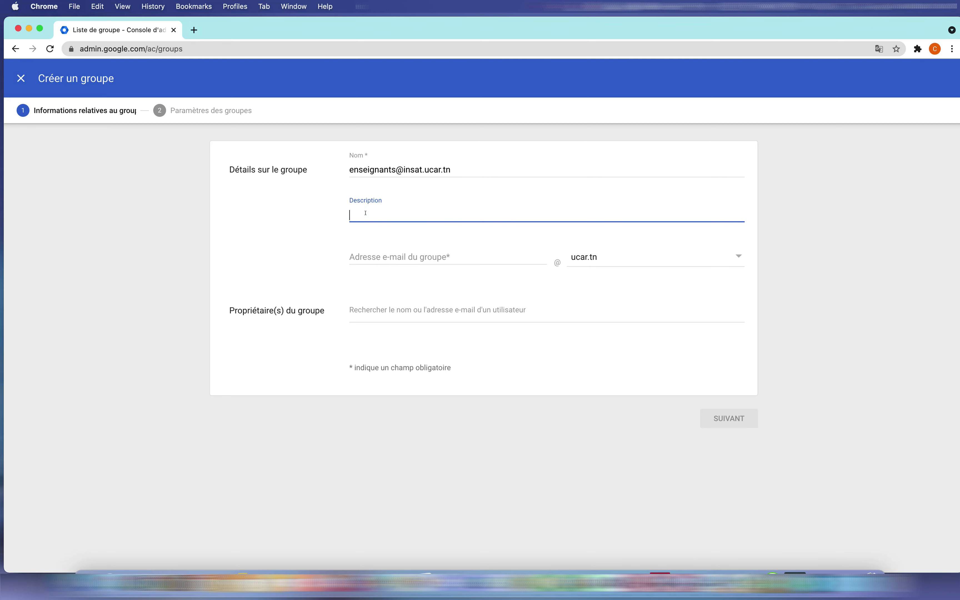
pyautogui.write("Regrouper tous les enseignants de l'INSAT")
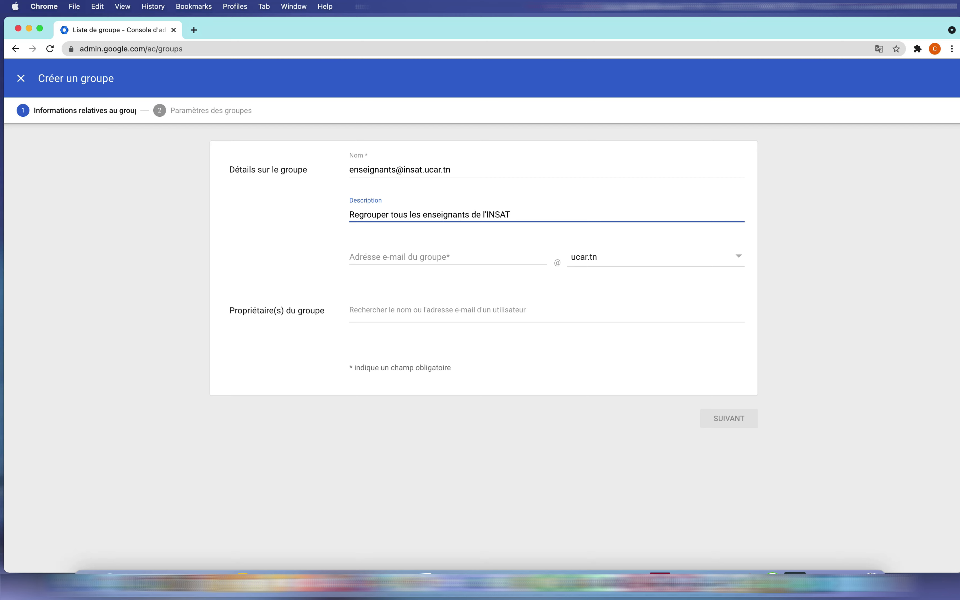
pyautogui.click(365, 257)
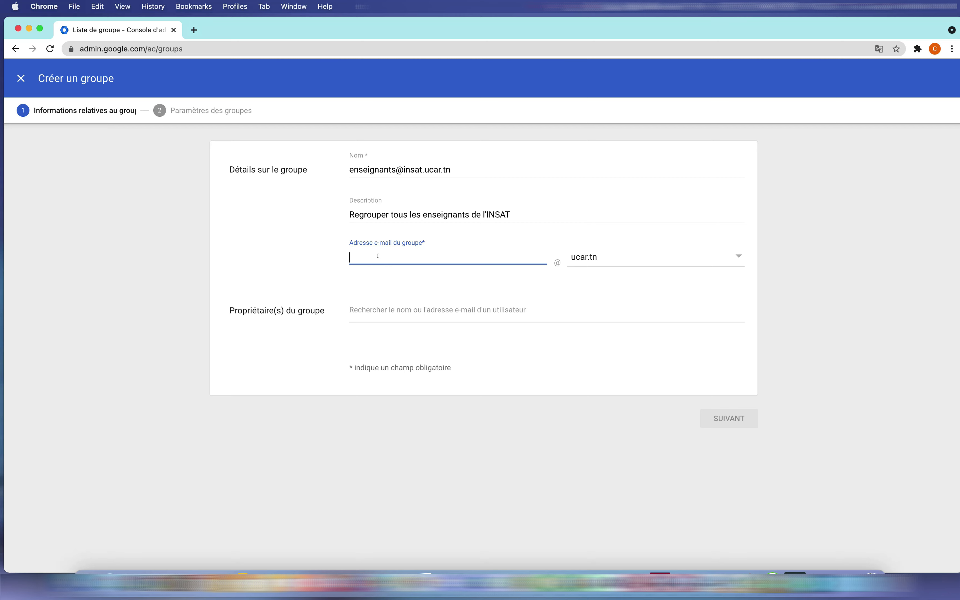
pyautogui.write('enseignants')
pyautogui.click(594, 257)
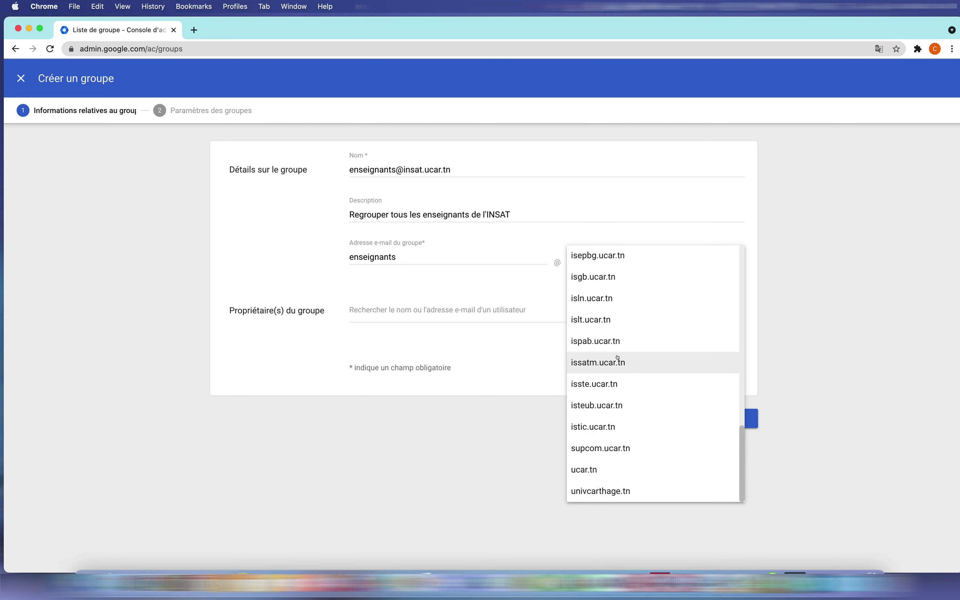
pyautogui.scroll(6, 617, 358)
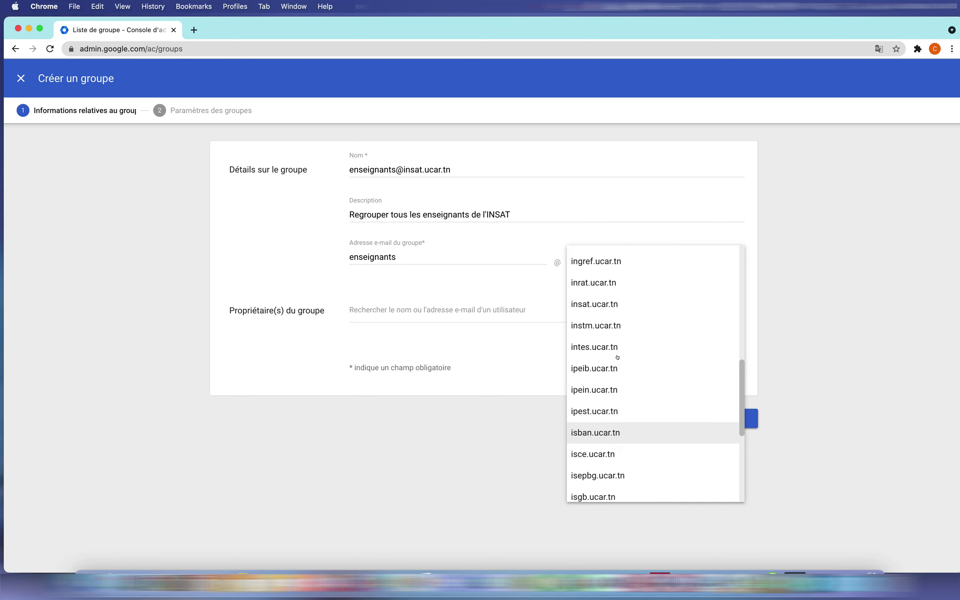
pyautogui.scroll(1, 617, 358)
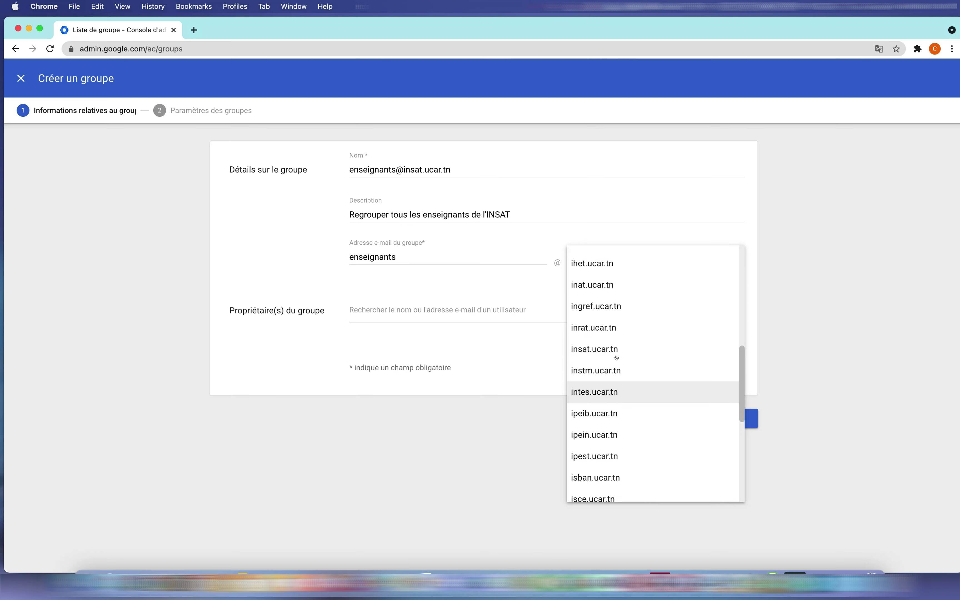
pyautogui.click(580, 349)
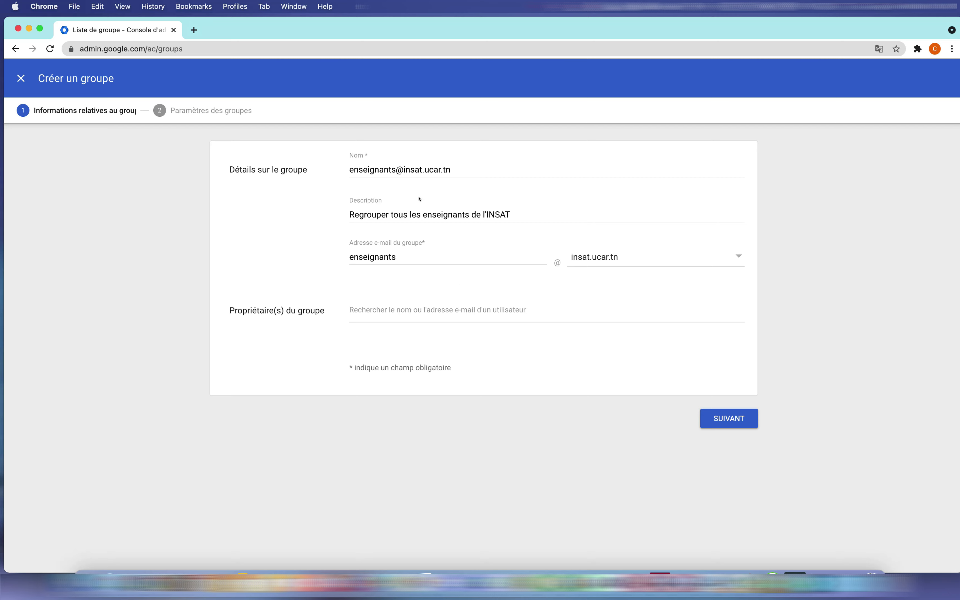
pyautogui.tripleClick(373, 166)
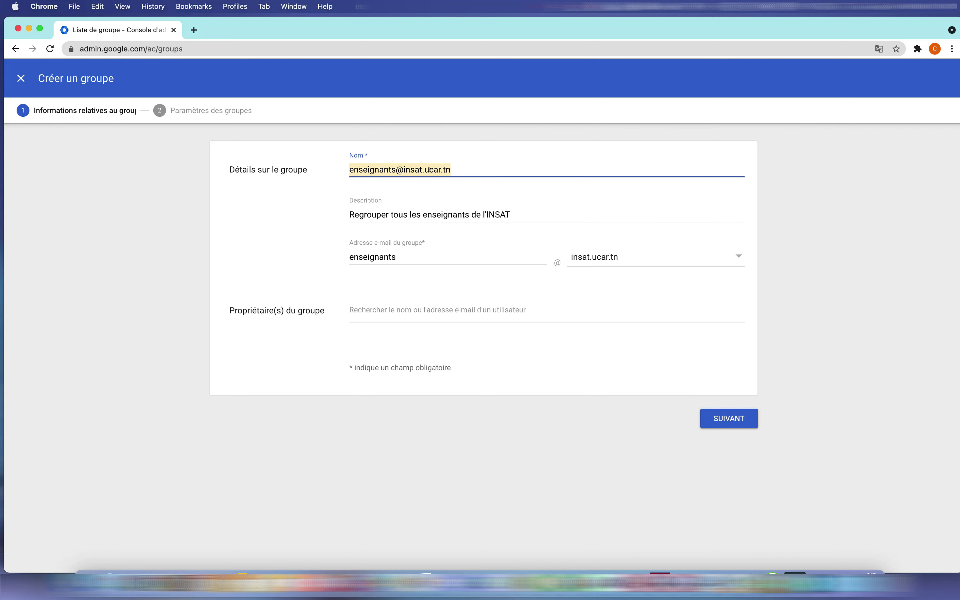
pyautogui.write('Enseignant')
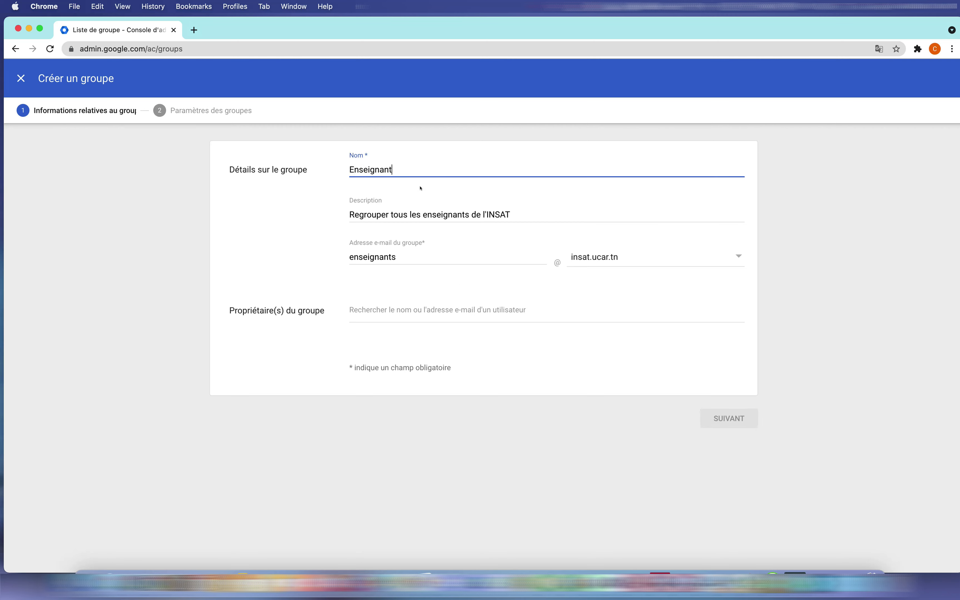
pyautogui.write('s INSAT')
# Search 'cel' in Propriétaires and make CEL INSAT the group's owner.
pyautogui.click(395, 310)
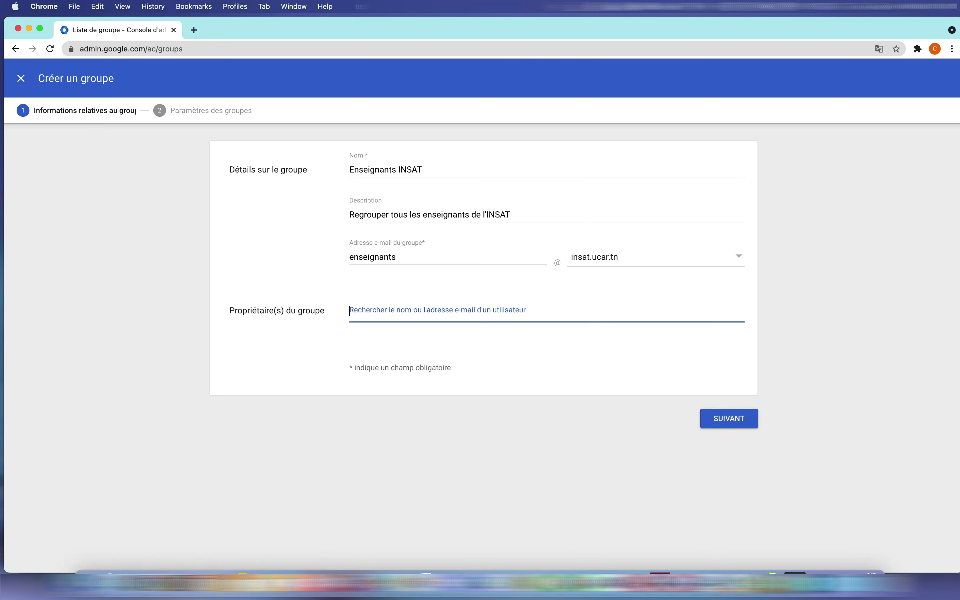
pyautogui.write('cel')
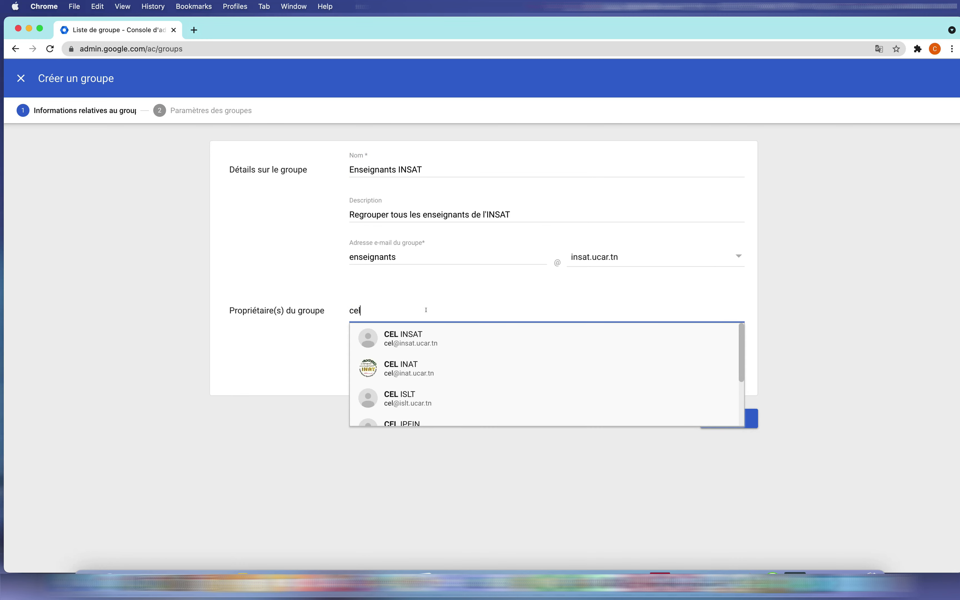
pyautogui.click(417, 335)
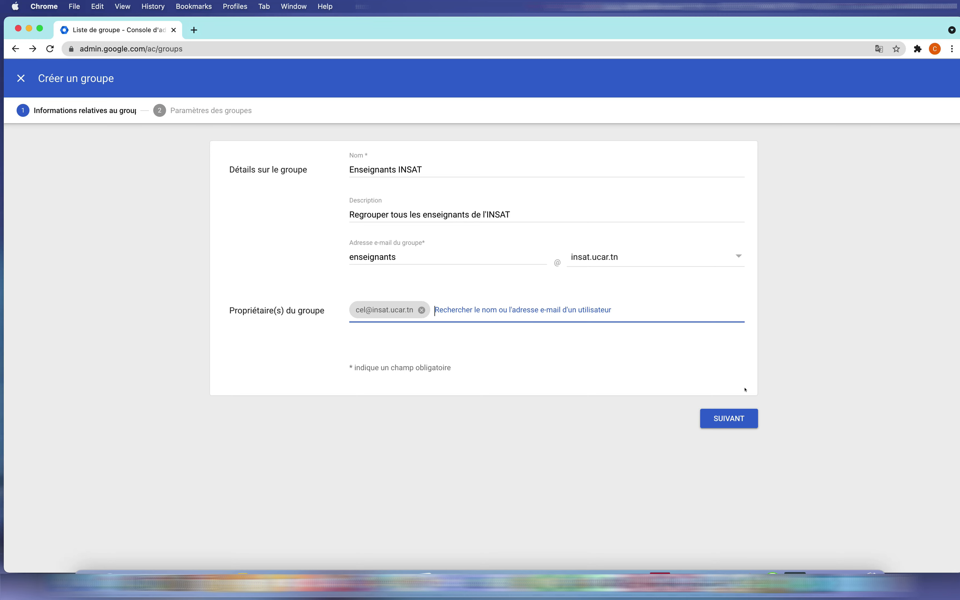
# Advance to step 2, Paramètres des groupes, and review the access settings.
pyautogui.click(720, 420)
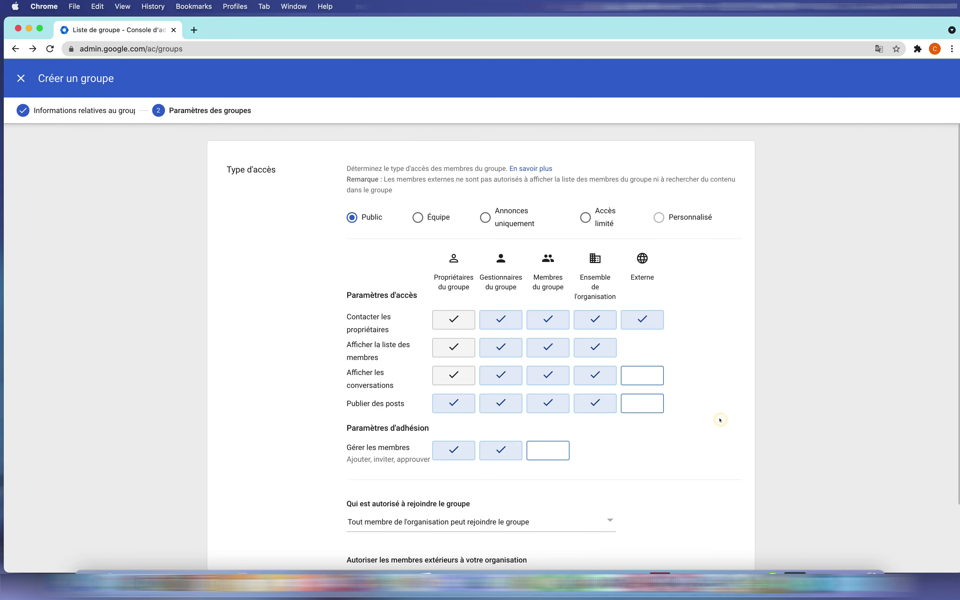
pyautogui.scroll(-3, 701, 302)
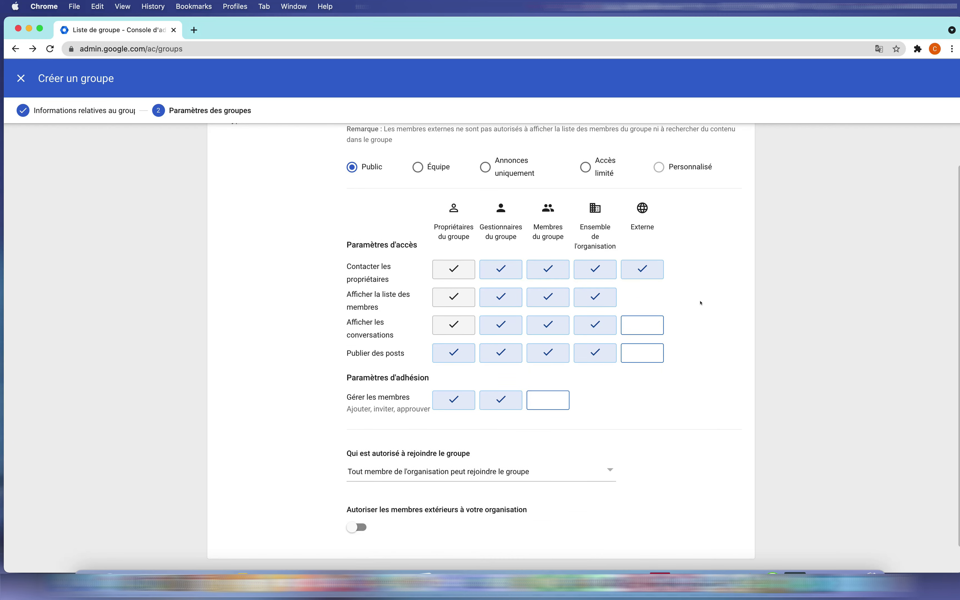
pyautogui.scroll(2, 700, 303)
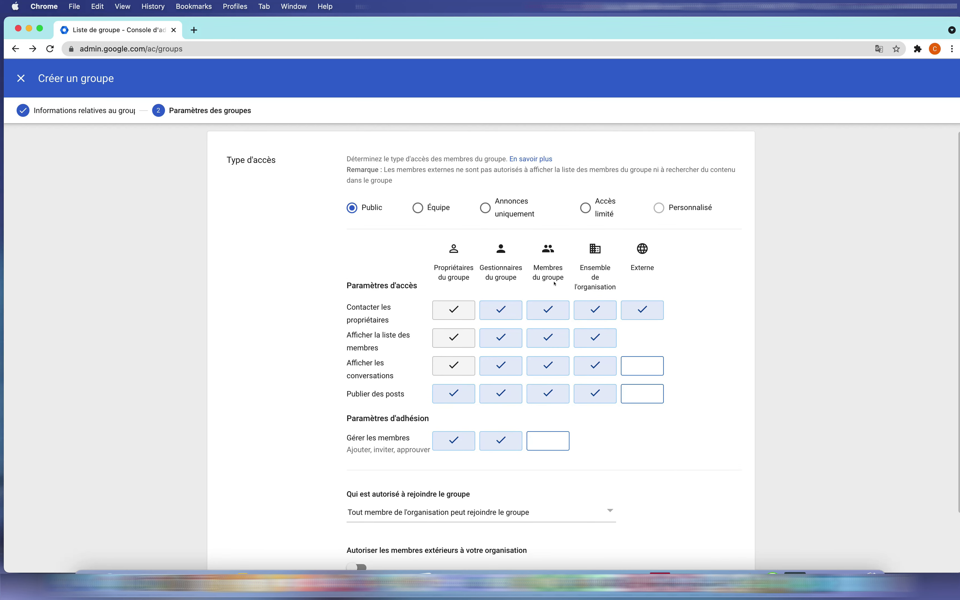
pyautogui.scroll(-3, 762, 292)
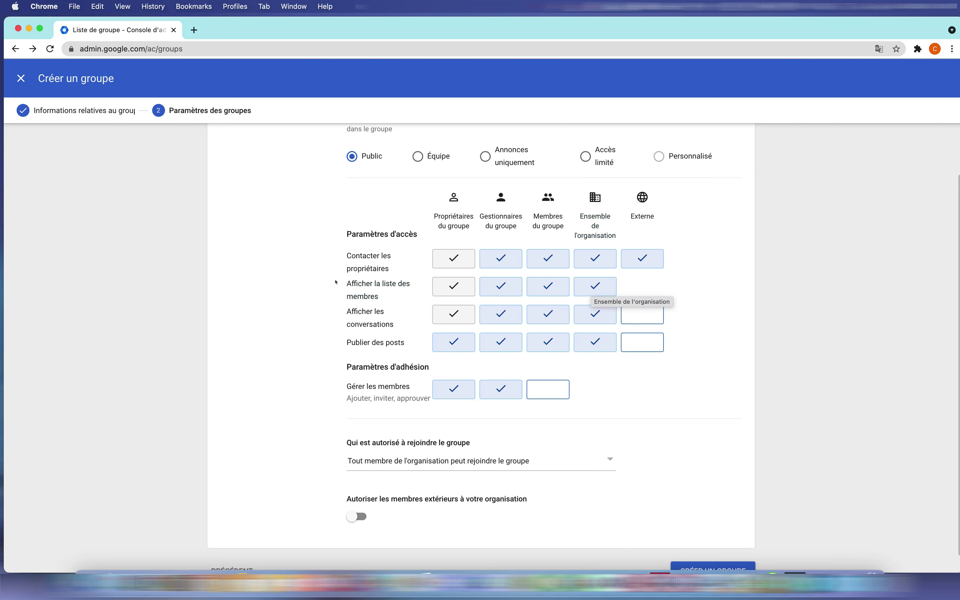
# Stop the whole organisation viewing members and conversations, keeping external posting off.
pyautogui.click(591, 289)
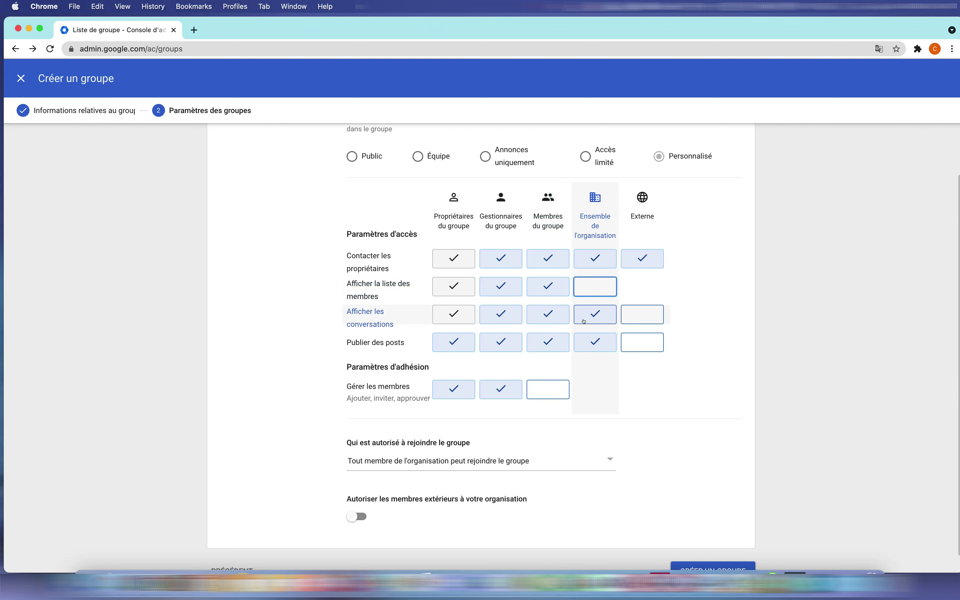
pyautogui.click(587, 320)
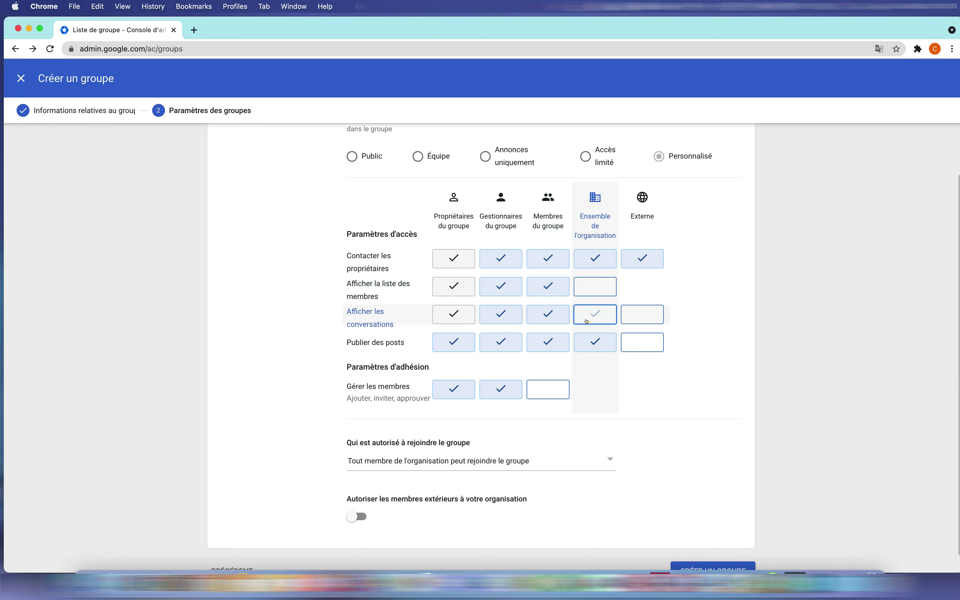
pyautogui.click(594, 342)
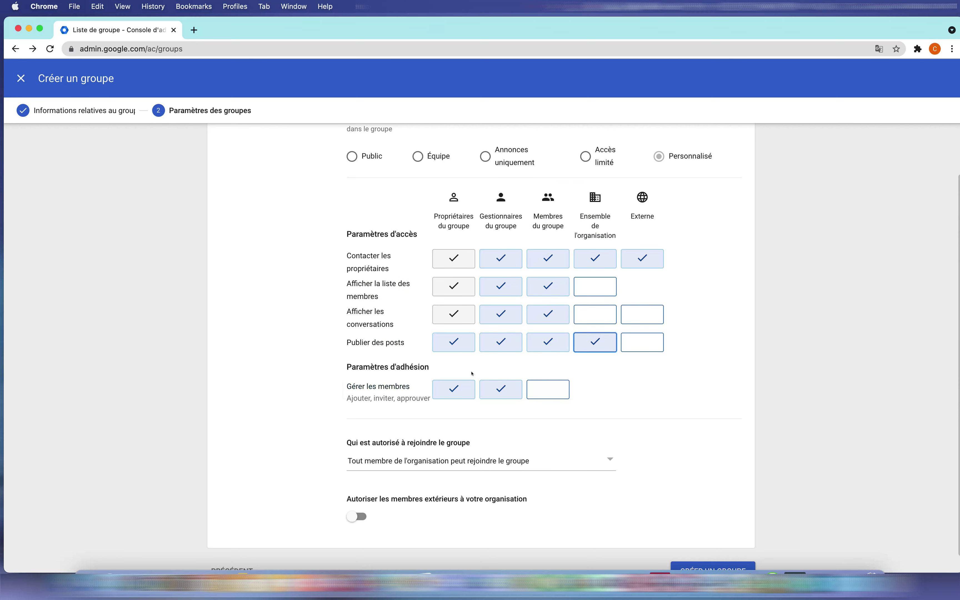
pyautogui.click(647, 341)
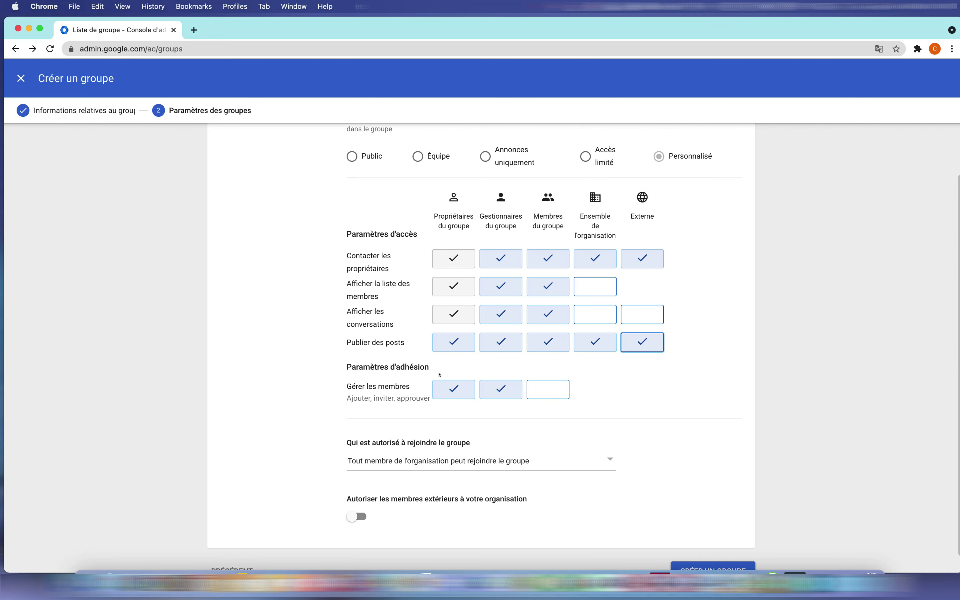
pyautogui.click(639, 339)
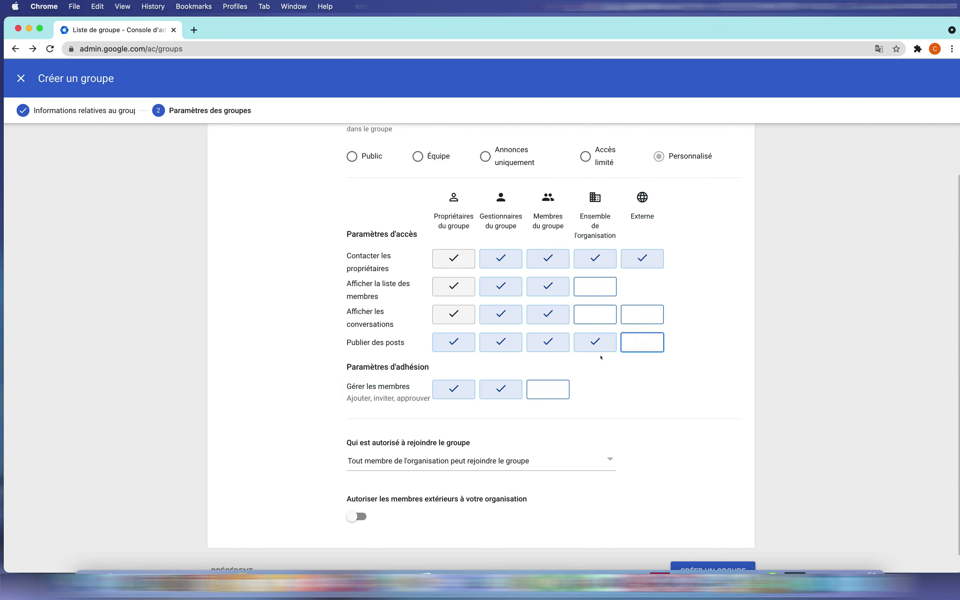
pyautogui.scroll(-1, 561, 389)
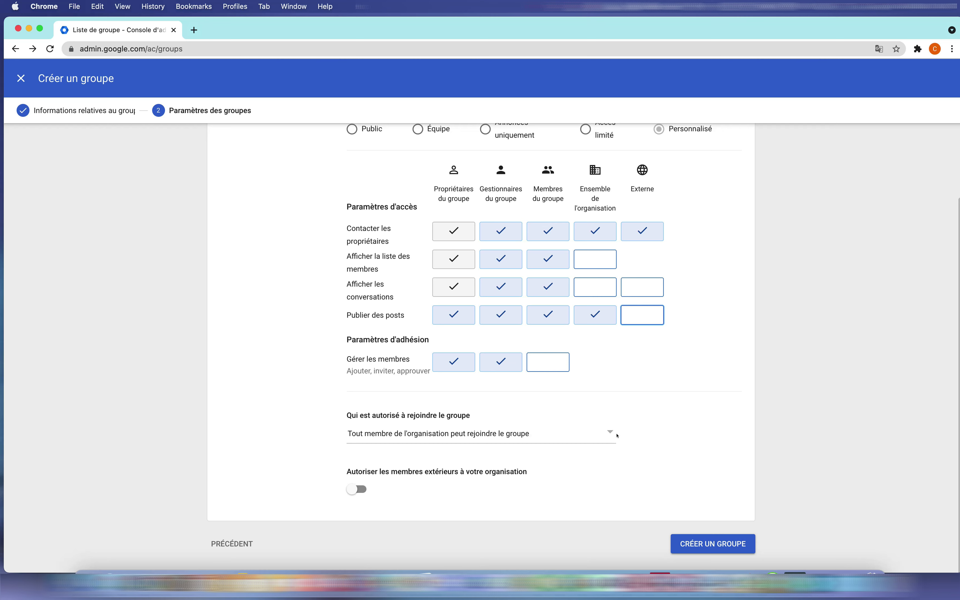
# Limit joining to invited users, allow external members, and create the group.
pyautogui.click(463, 432)
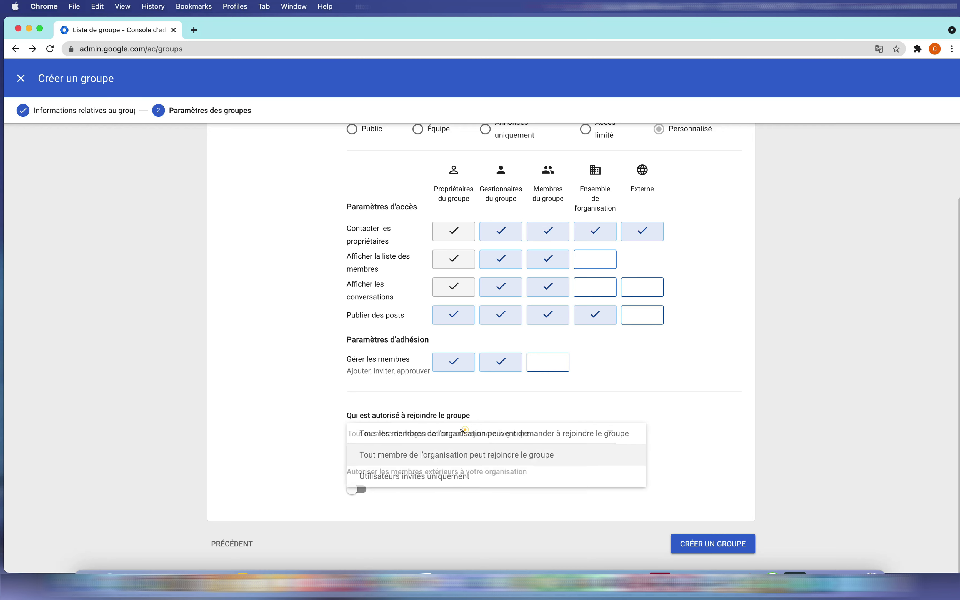
pyautogui.click(430, 477)
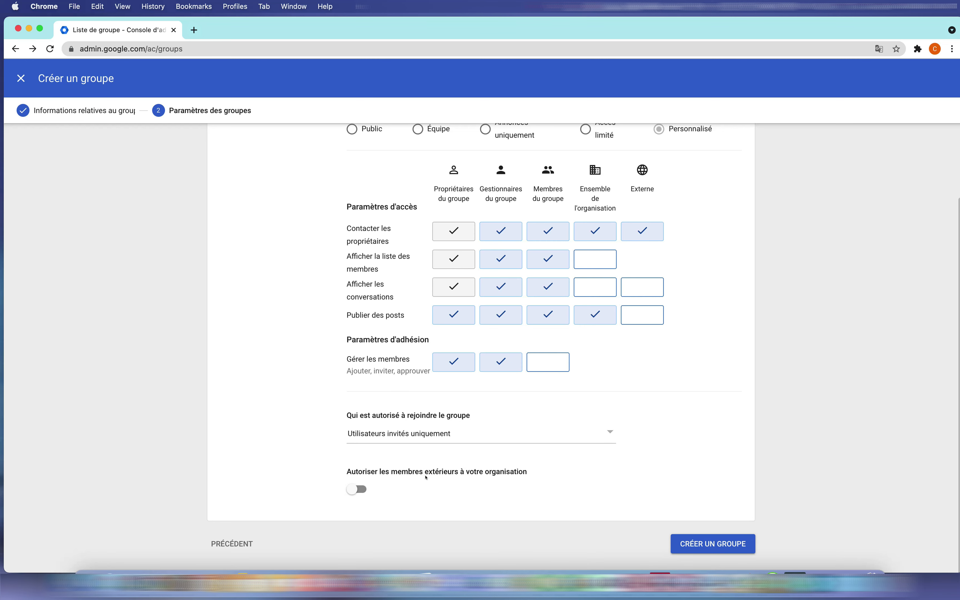
pyautogui.click(358, 489)
pyautogui.click(697, 544)
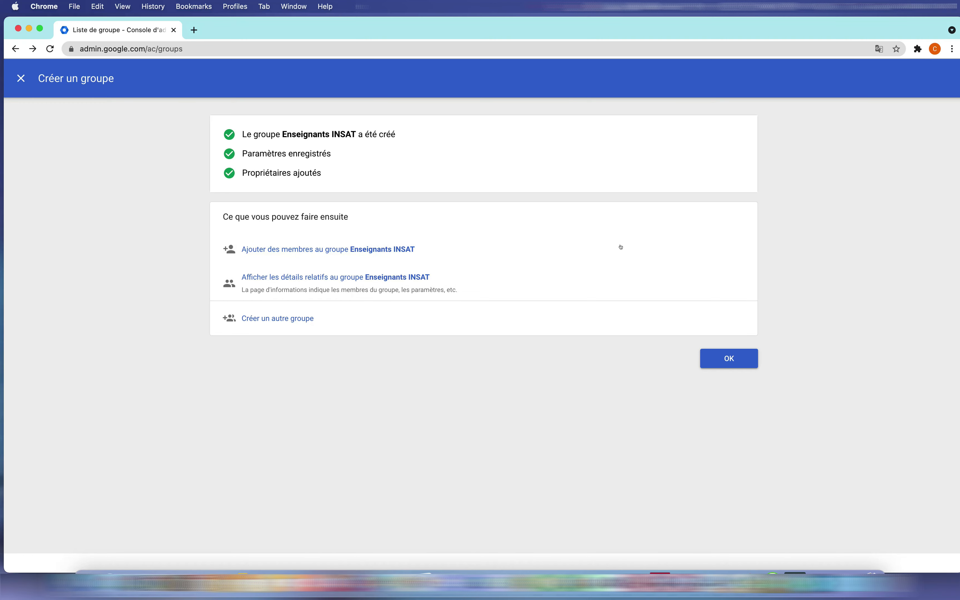
# Dismiss the confirmation and open the Enseignants INSAT group's details page.
pyautogui.click(728, 355)
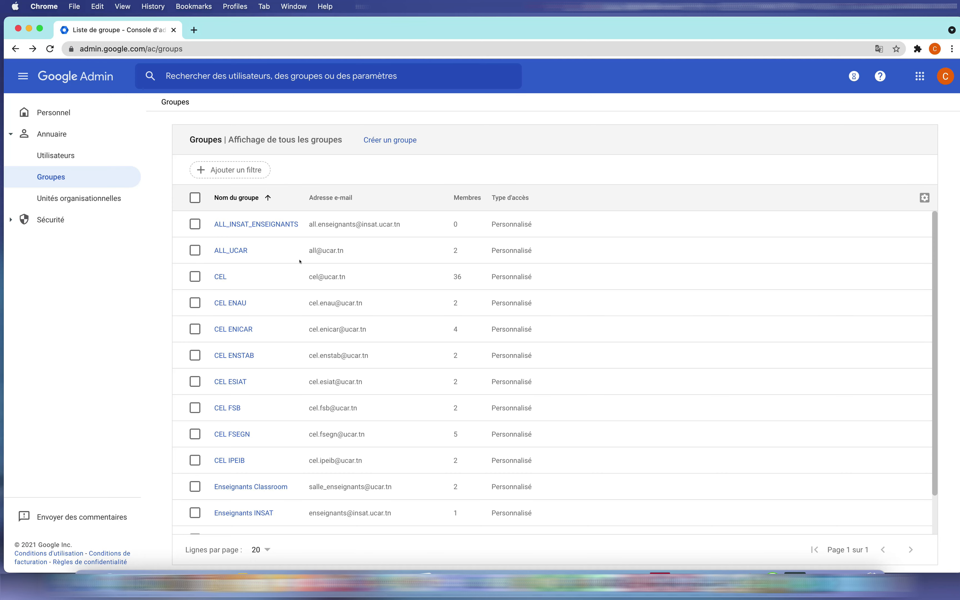
pyautogui.scroll(-3, 294, 332)
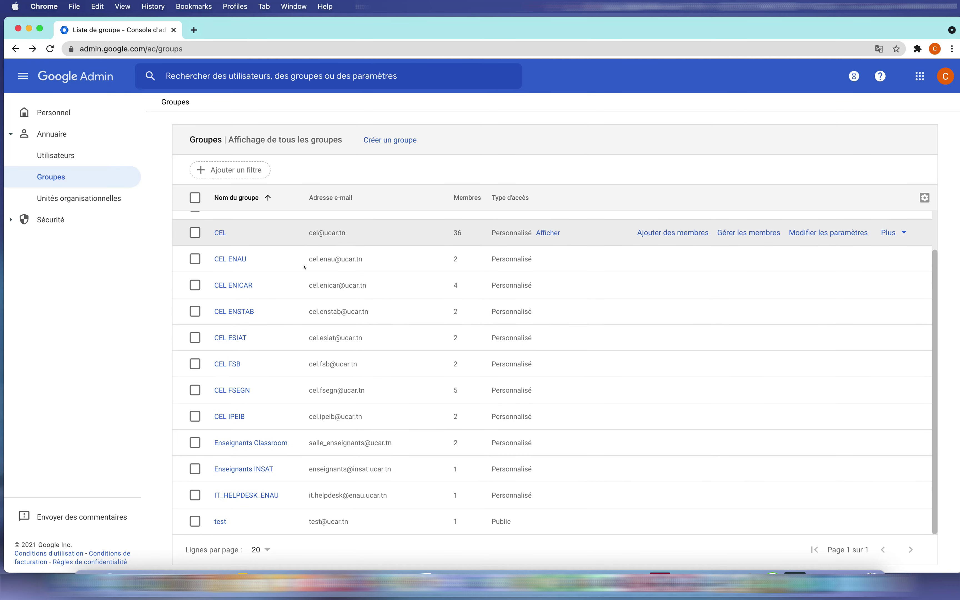
pyautogui.click(257, 469)
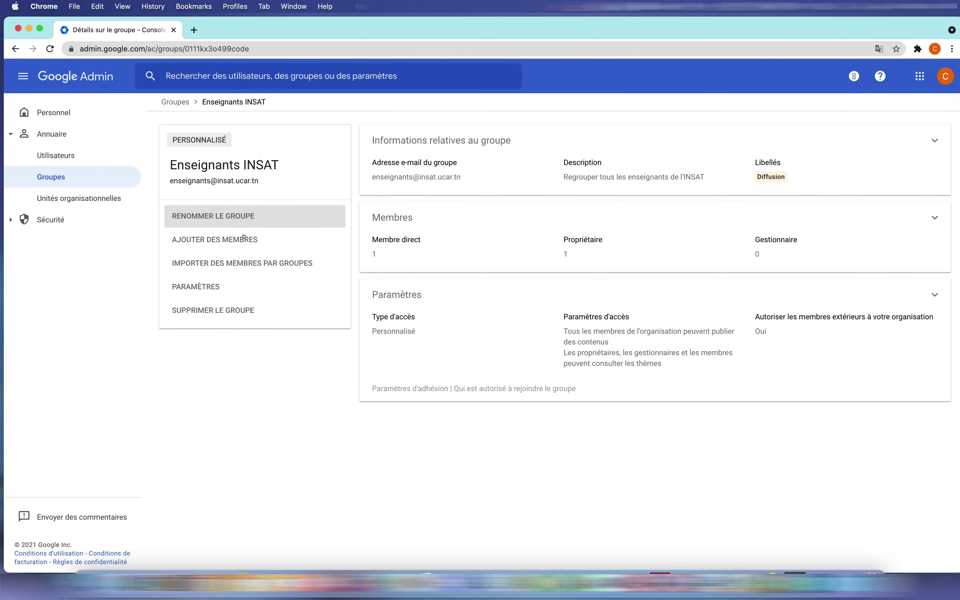
# Open Ajouter des membres, then cancel without adding anyone individually.
pyautogui.click(225, 241)
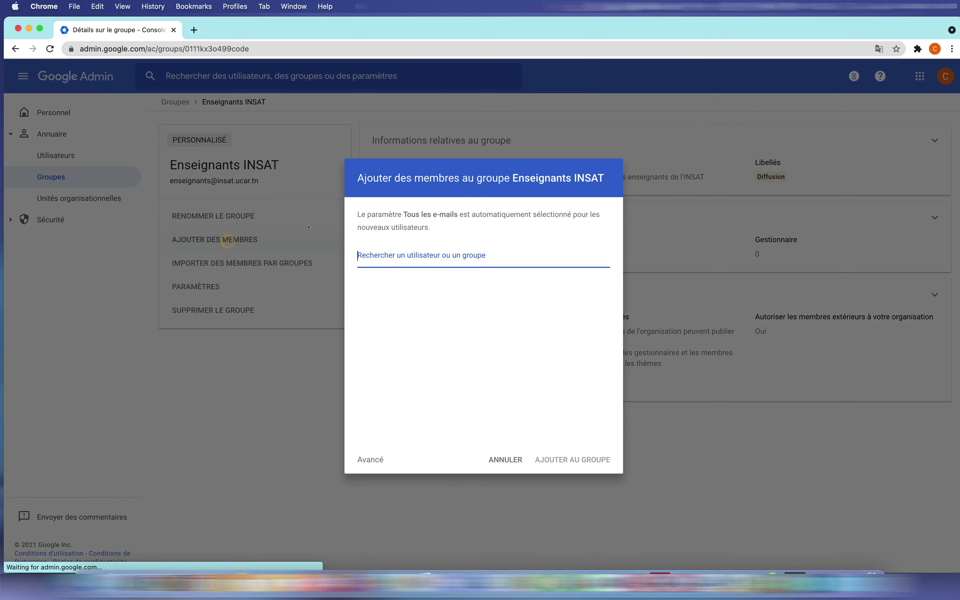
pyautogui.click(398, 267)
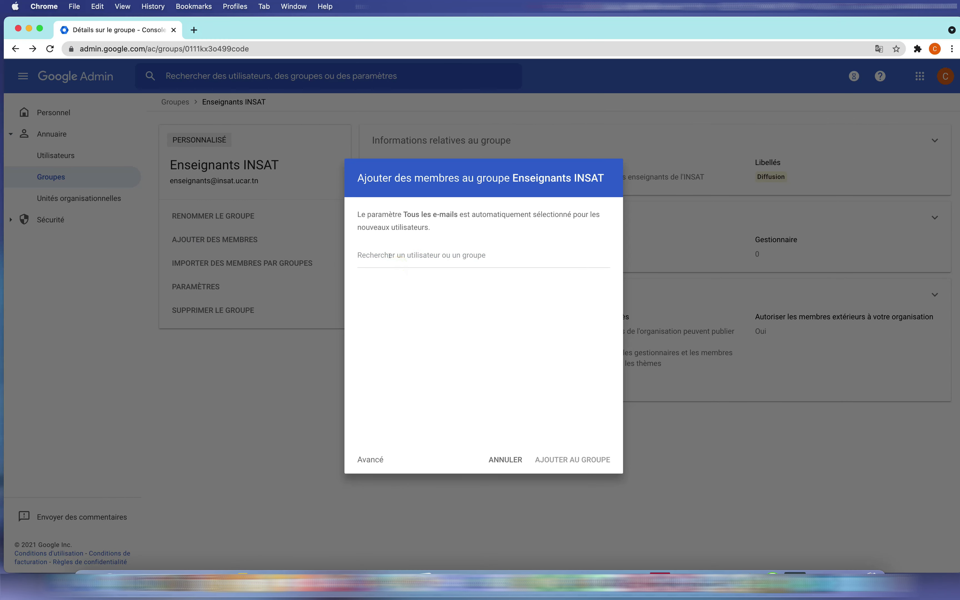
pyautogui.click(363, 256)
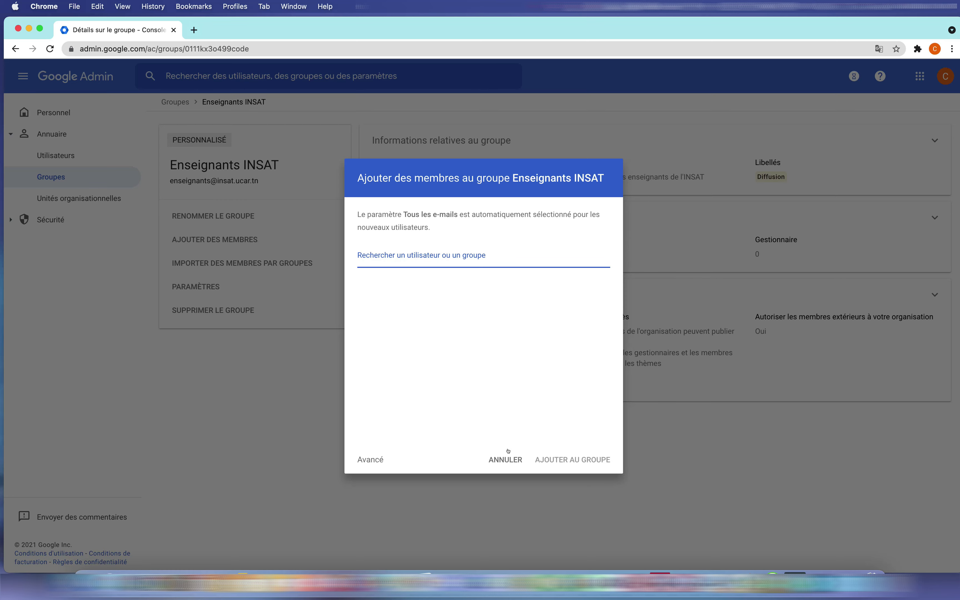
pyautogui.click(505, 460)
pyautogui.click(403, 434)
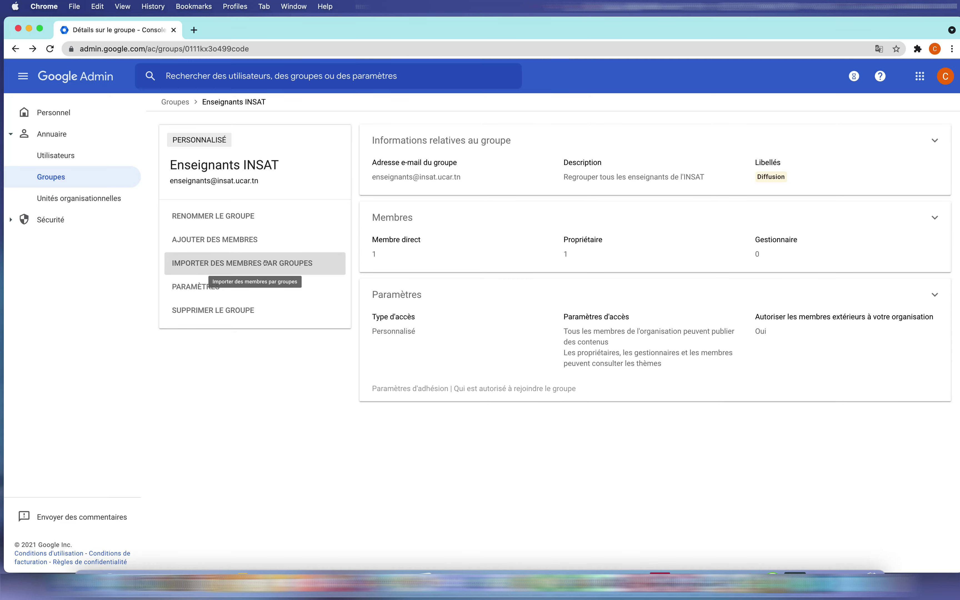
# Start a bulk CSV member import and download the blank members_template.csv.
pyautogui.click(265, 263)
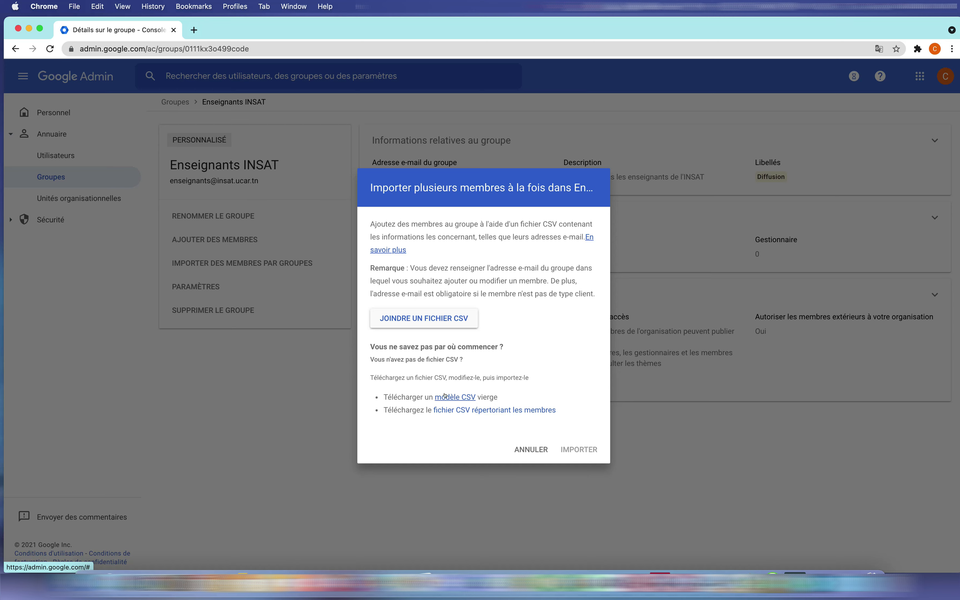
pyautogui.click(437, 398)
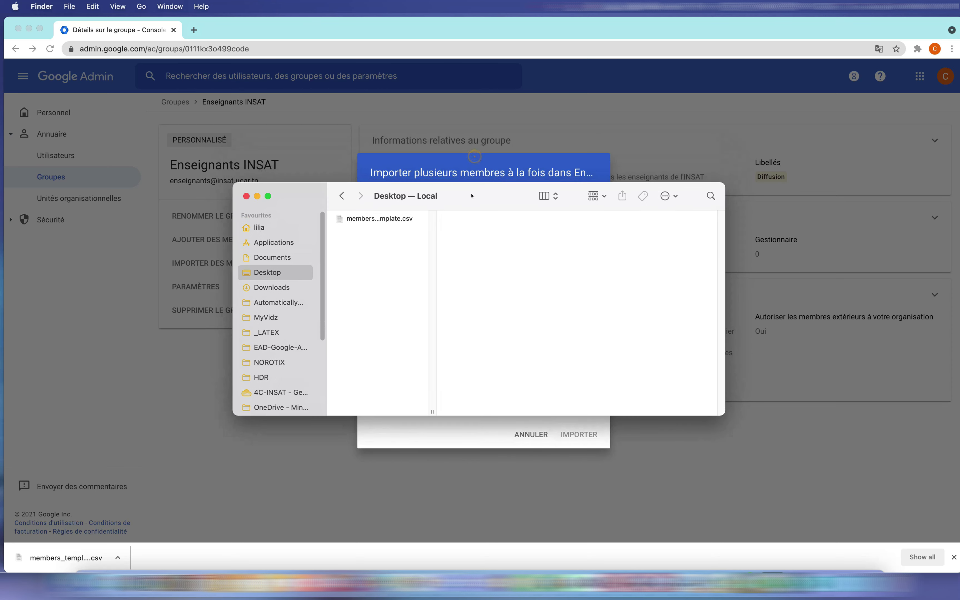
# Open members_template.csv from the Desktop in Microsoft Excel.
pyautogui.click(362, 220)
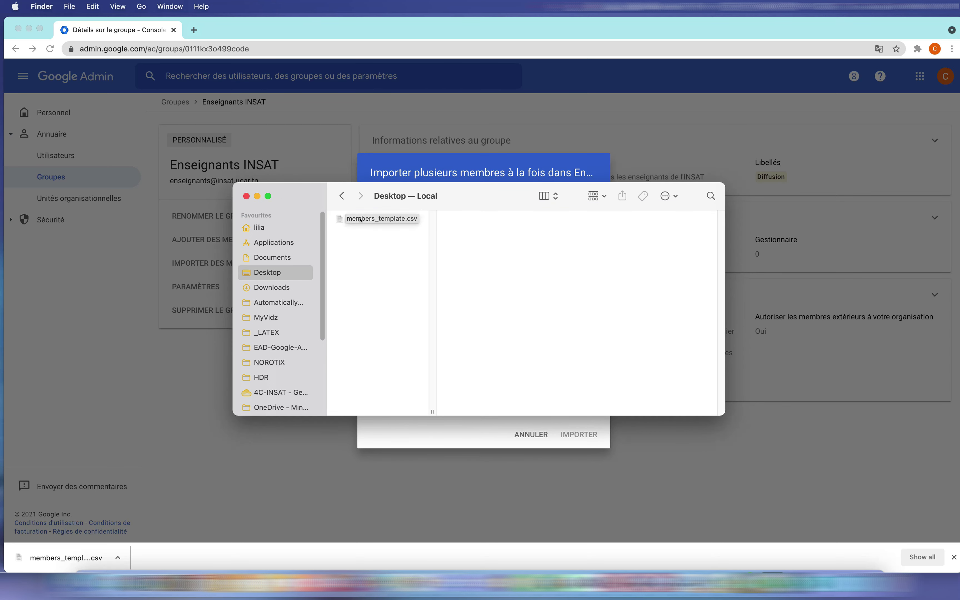
pyautogui.doubleClick(430, 409)
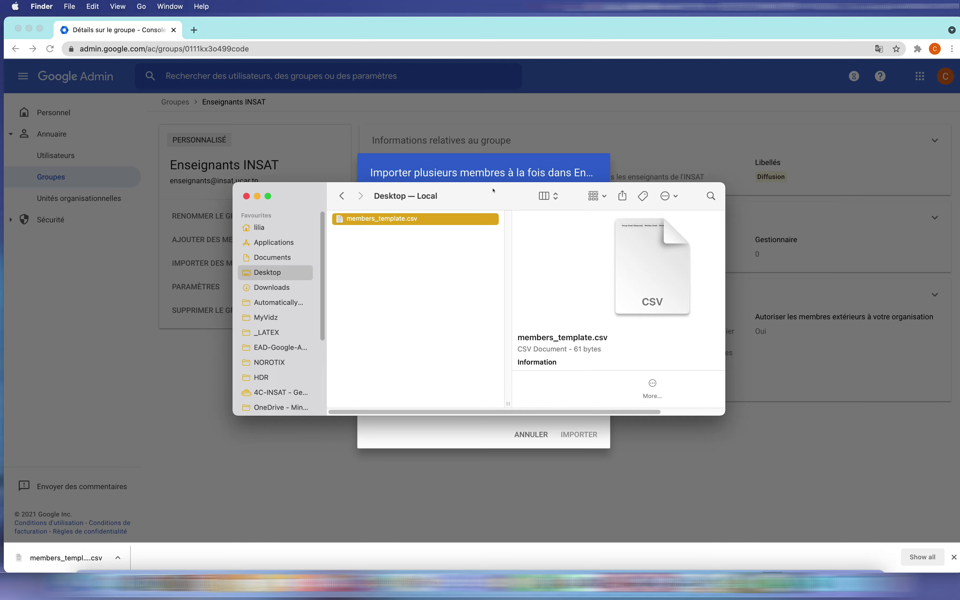
pyautogui.rightClick(355, 221)
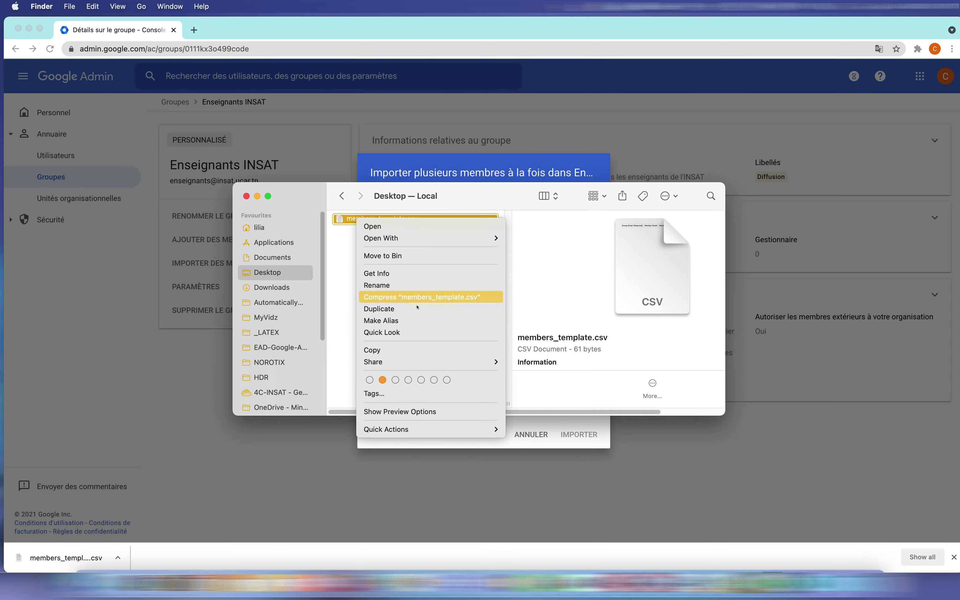
pyautogui.moveTo(417, 238)
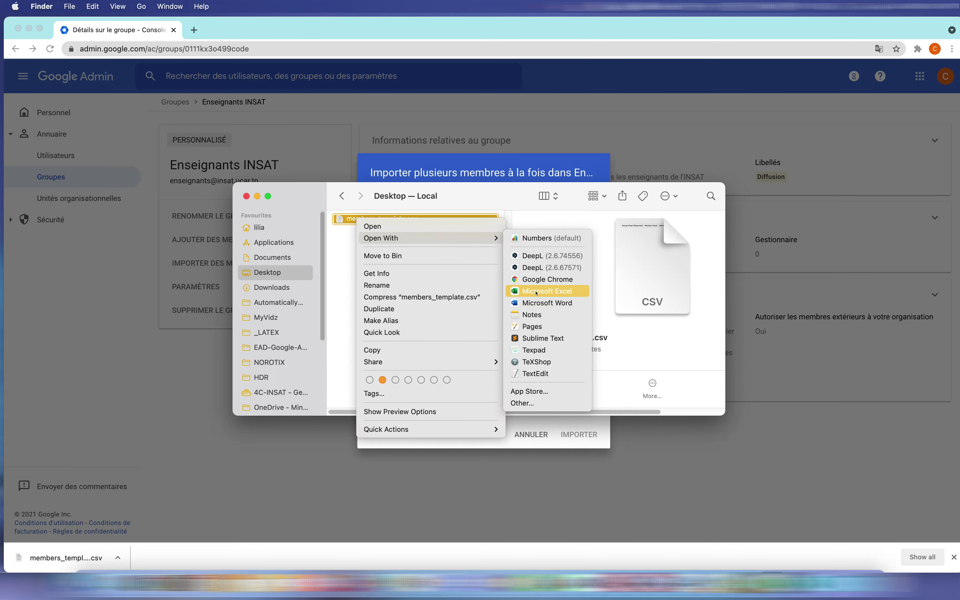
pyautogui.click(544, 291)
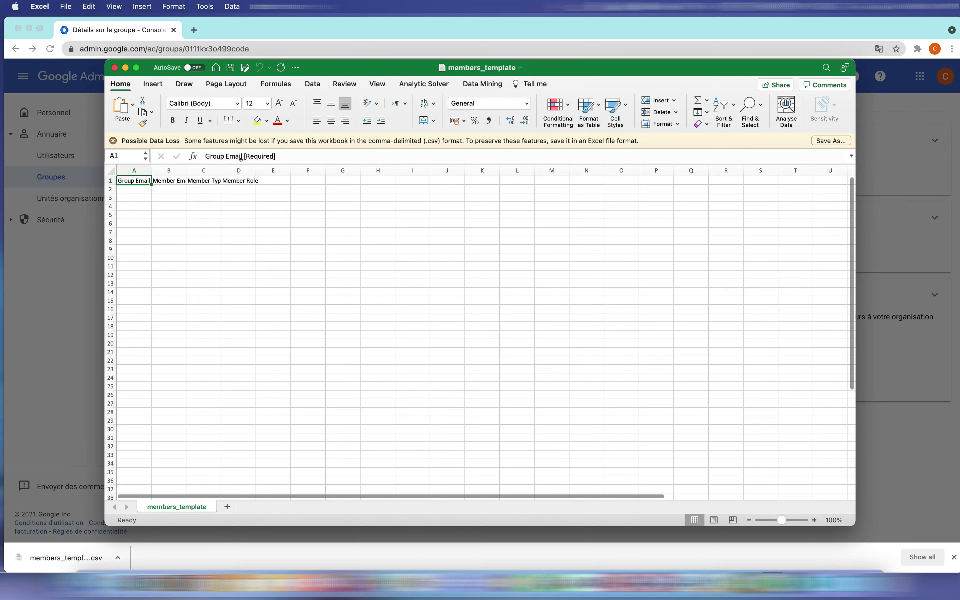
# Widen column A so the Group Email [Required] header fits.
pyautogui.moveTo(151, 170); pyautogui.dragTo(464, 162)
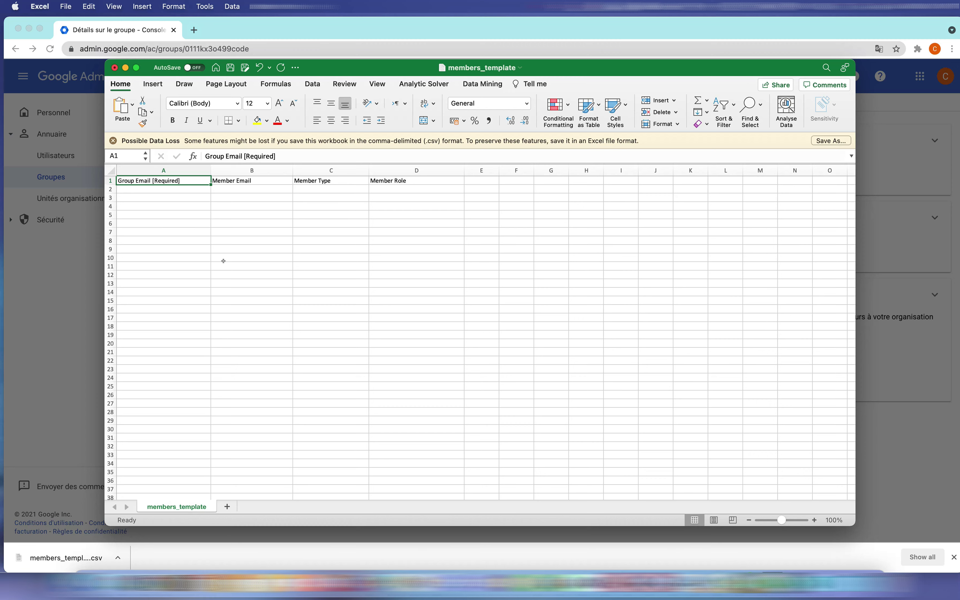
pyautogui.click(183, 189)
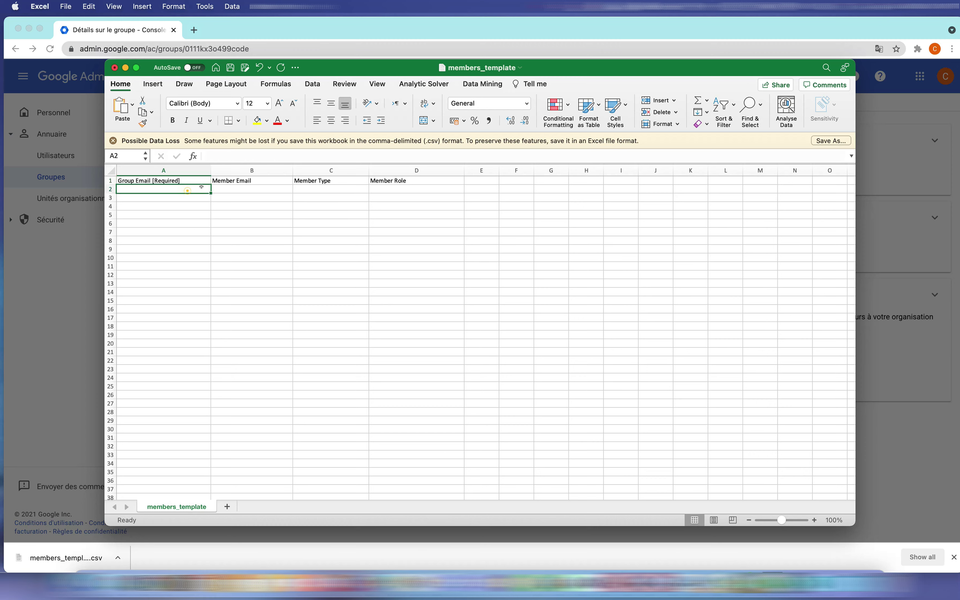
pyautogui.click(161, 181)
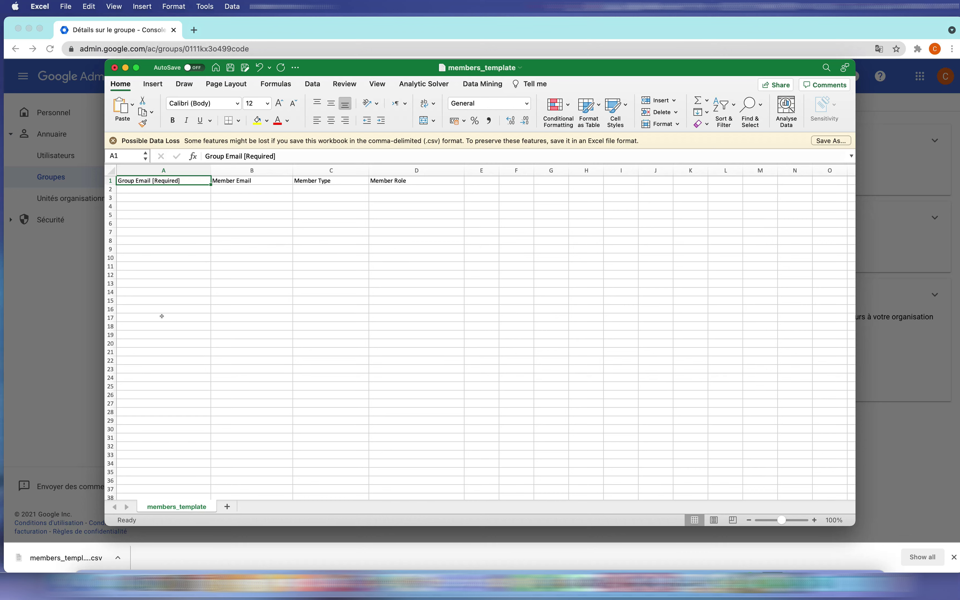
pyautogui.click(226, 189)
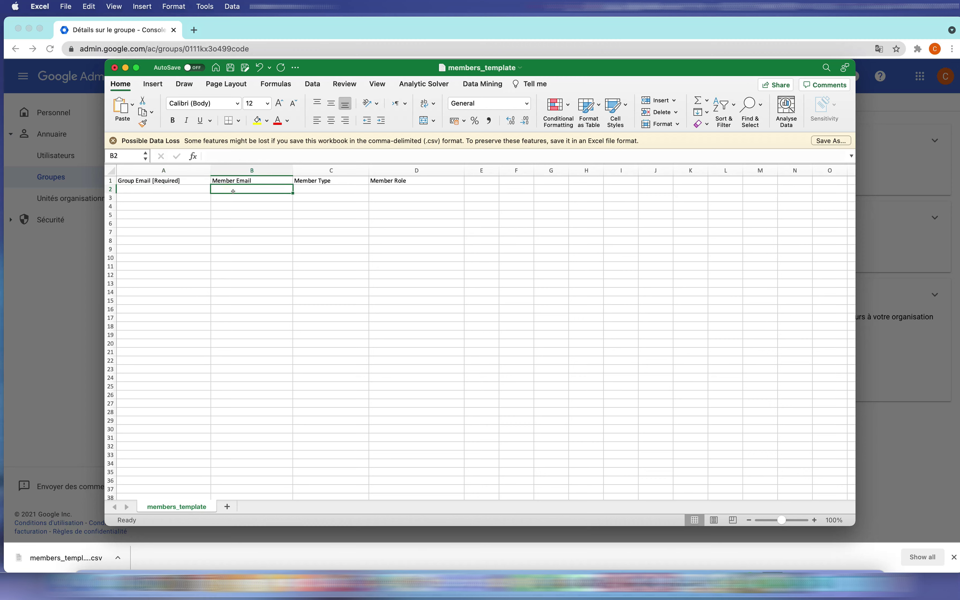
pyautogui.click(323, 187)
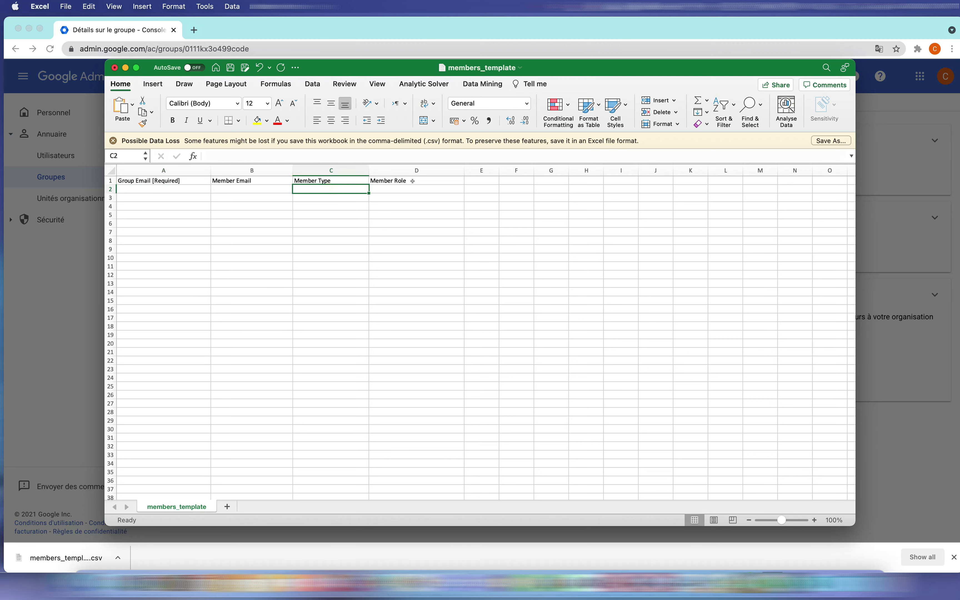
pyautogui.click(417, 188)
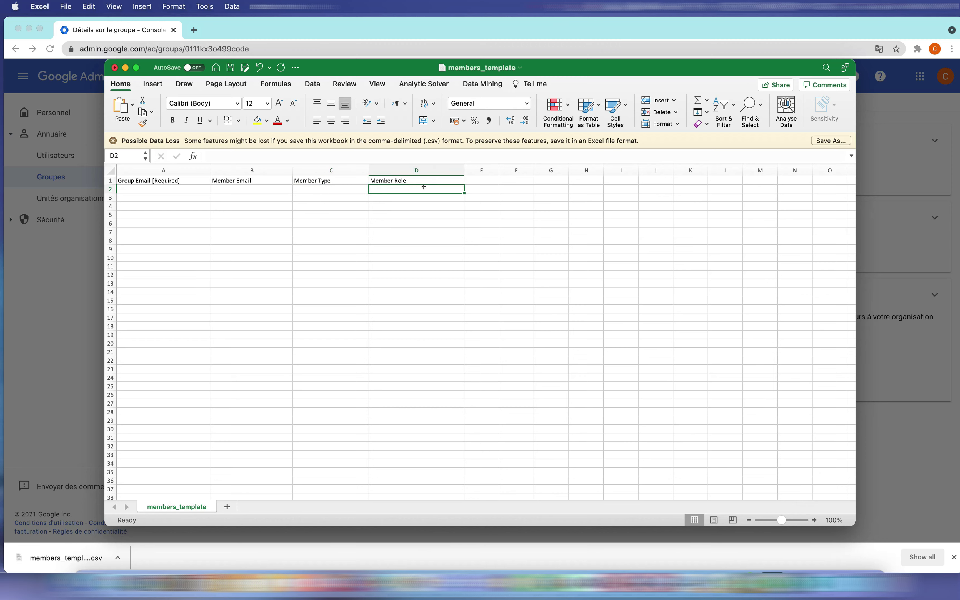
pyautogui.click(177, 187)
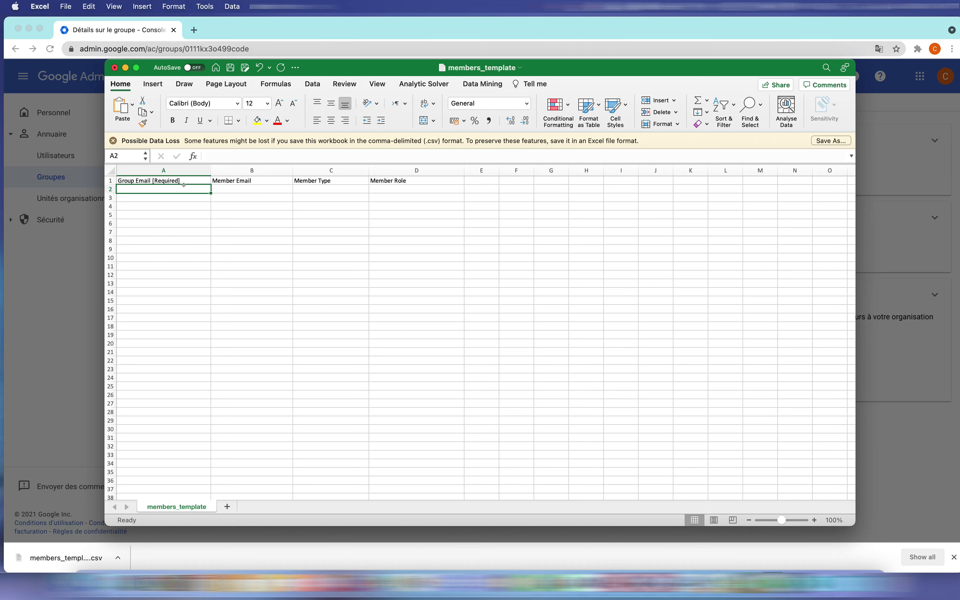
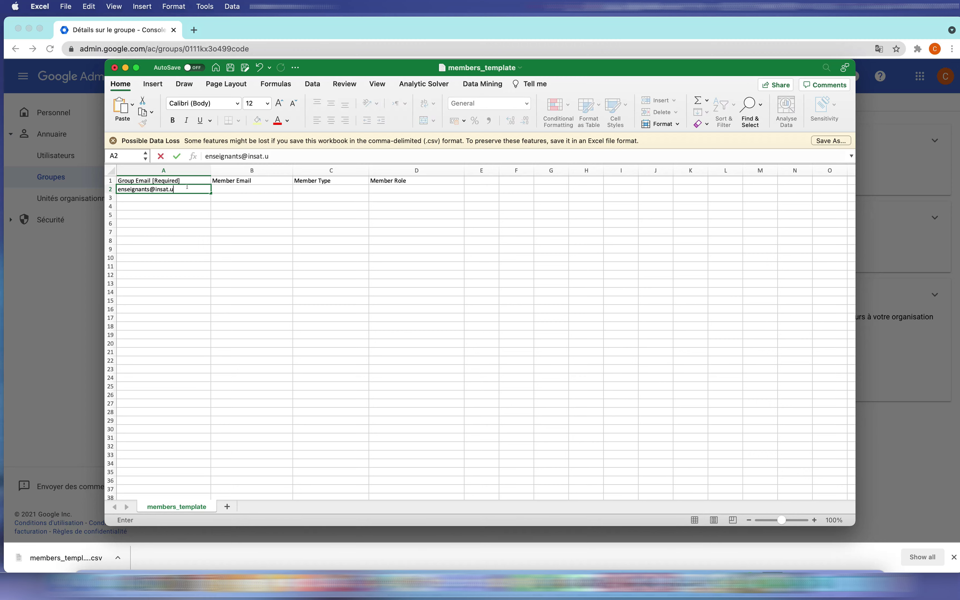
pyautogui.click(220, 185)
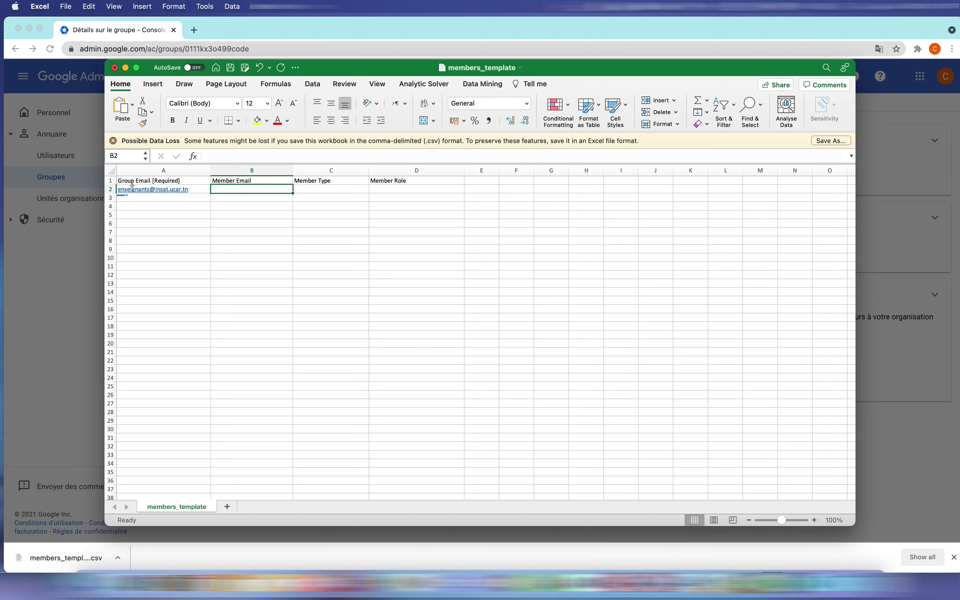
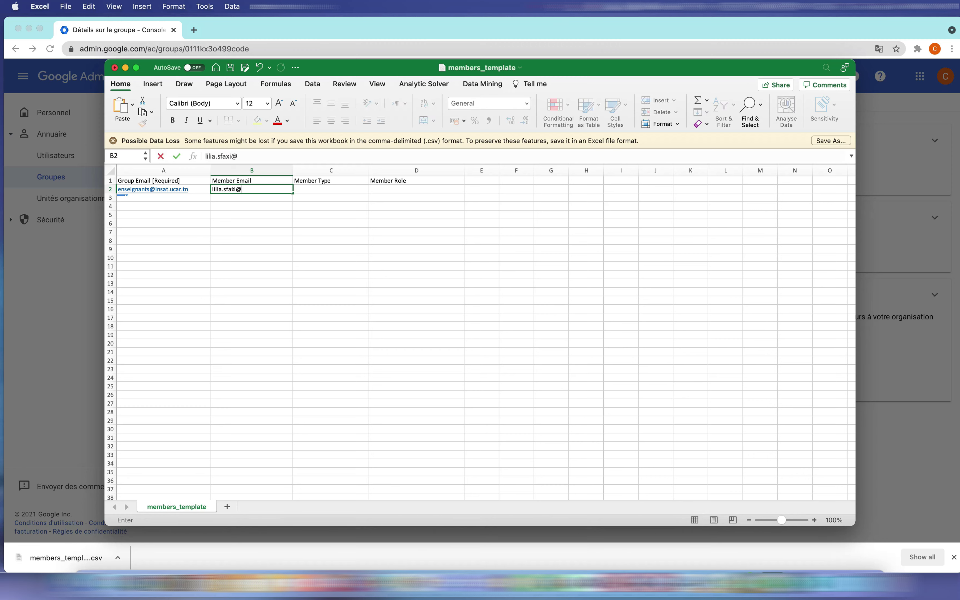
pyautogui.click(316, 186)
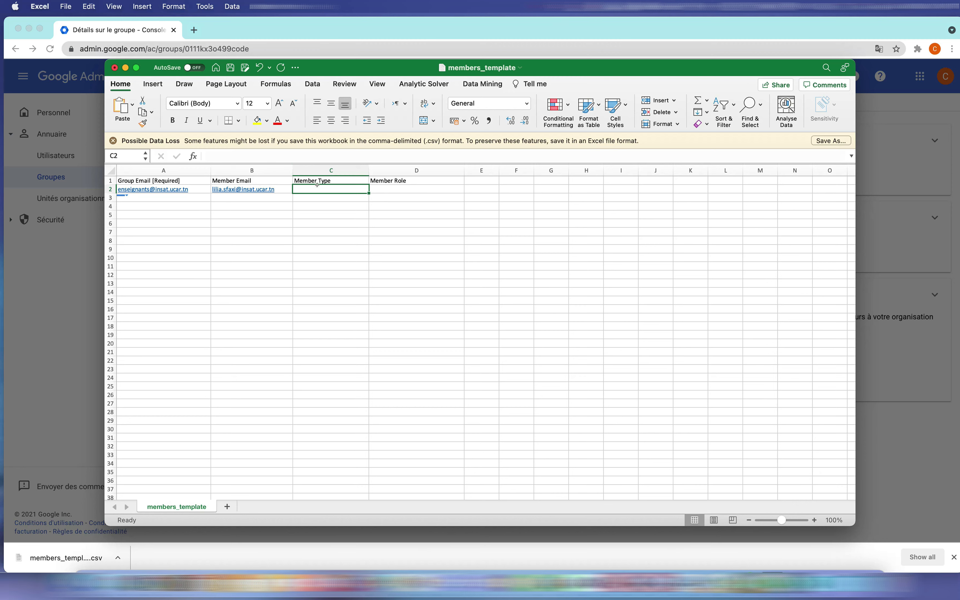
pyautogui.write('USER')
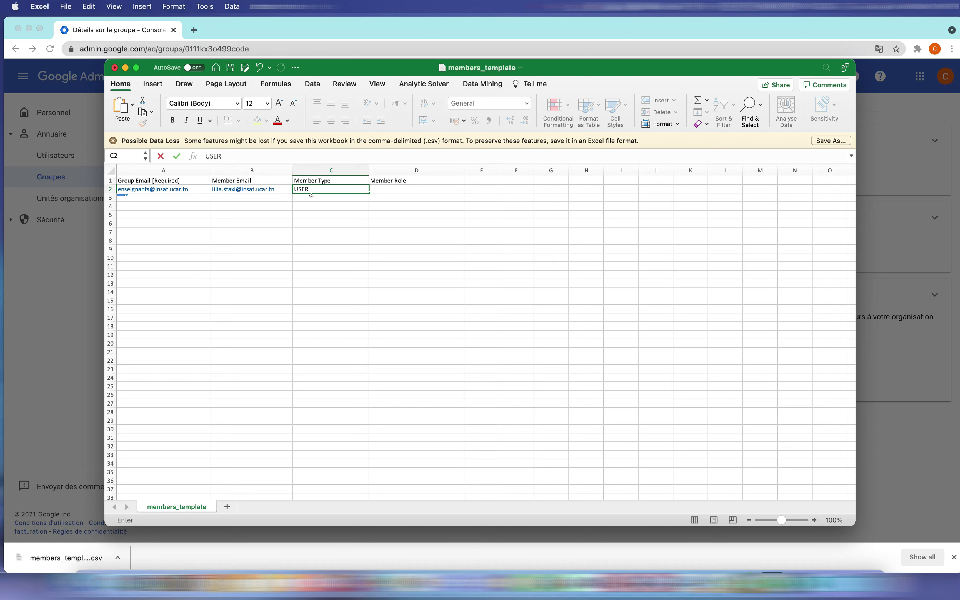
pyautogui.click(398, 189)
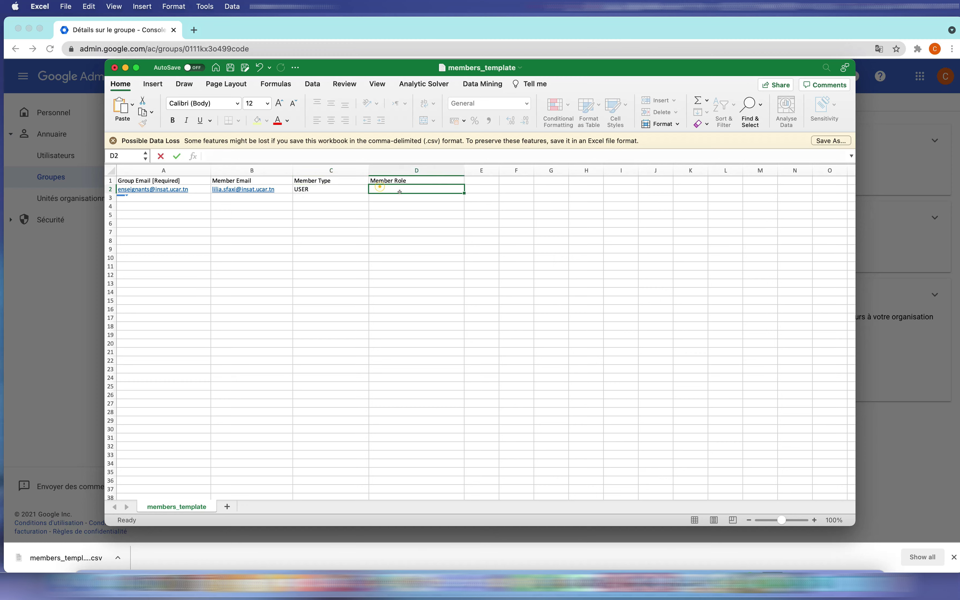
pyautogui.write('MEMBER')
pyautogui.click(164, 196)
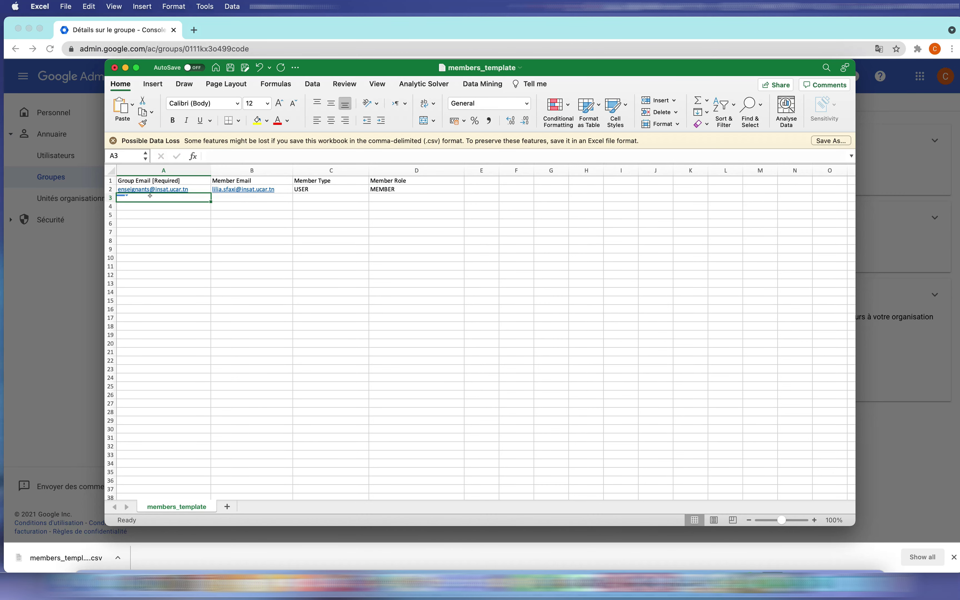
# Cancel the member import in Google Admin and go back to the list of groups.
pyautogui.click(81, 260)
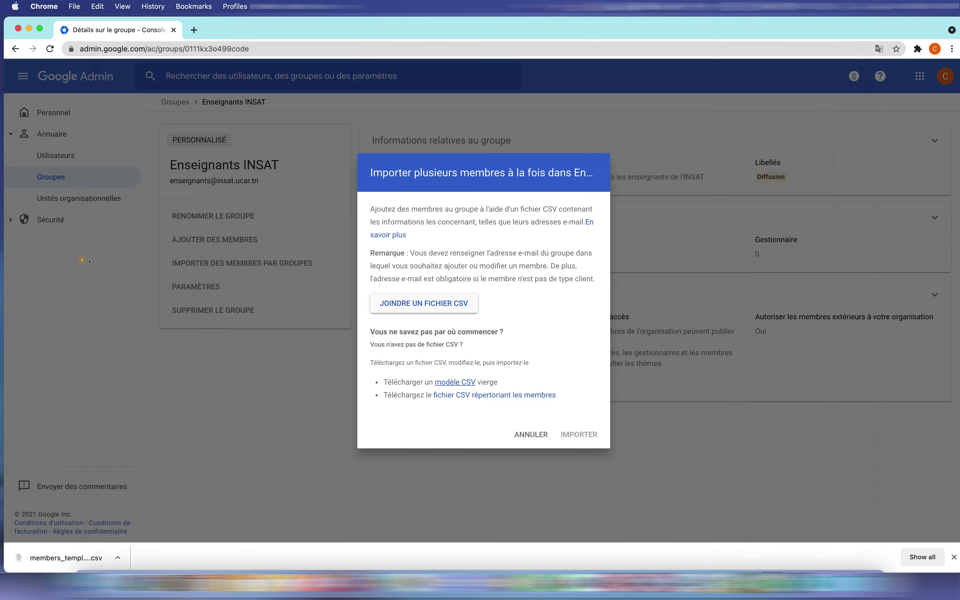
pyautogui.click(527, 434)
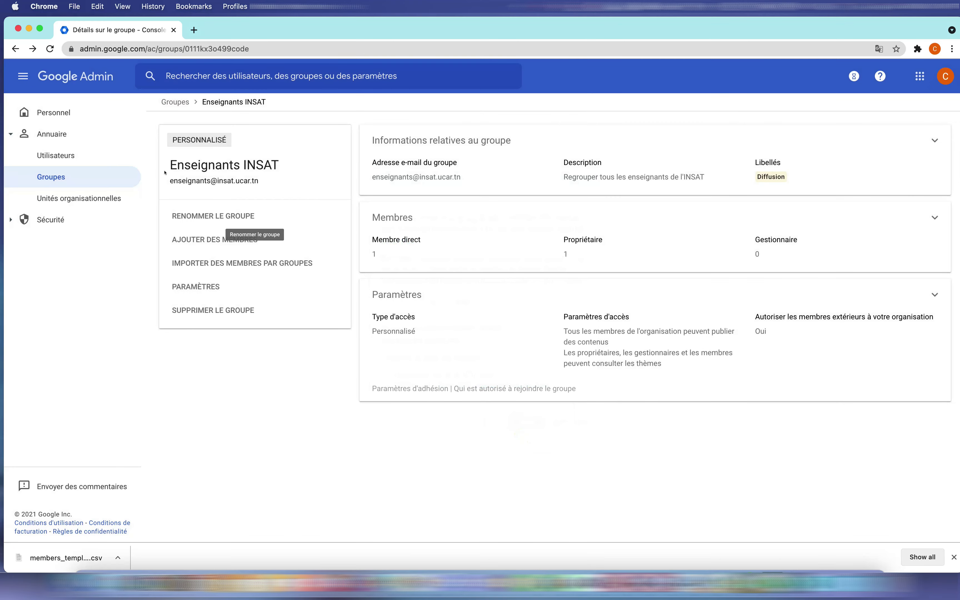
pyautogui.click(104, 178)
pyautogui.moveTo(233, 223)
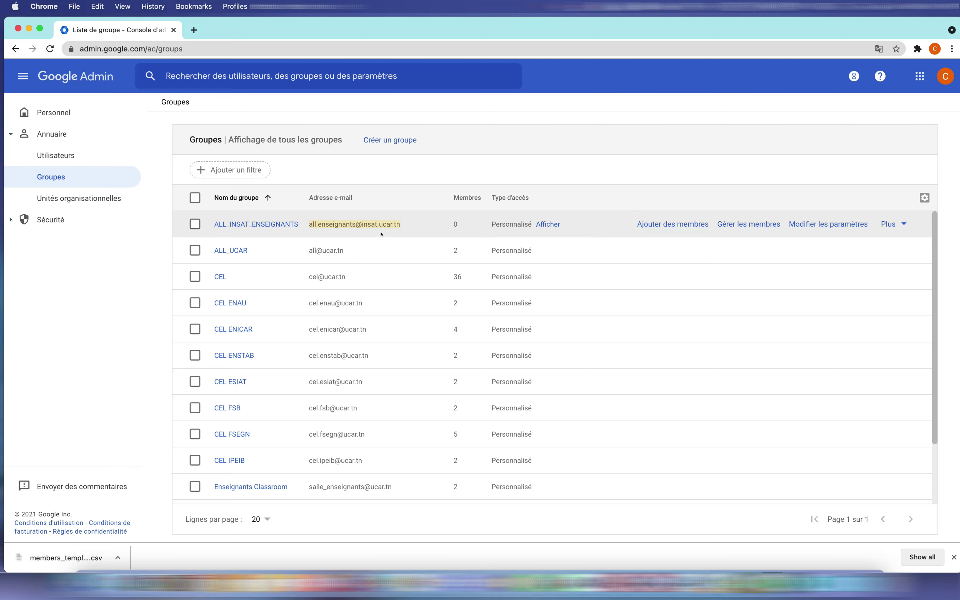
pyautogui.press('super+Tab')
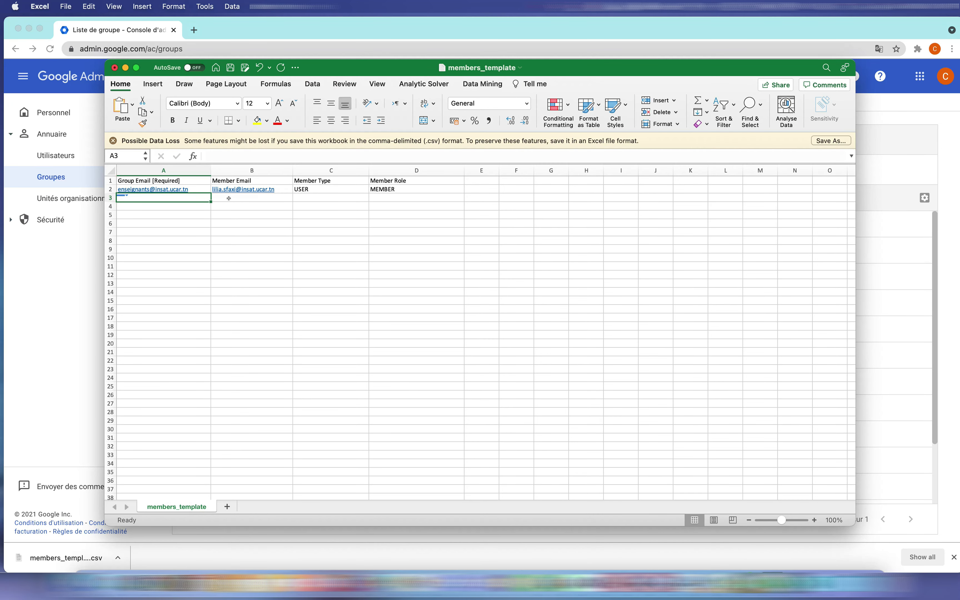
pyautogui.click(228, 198)
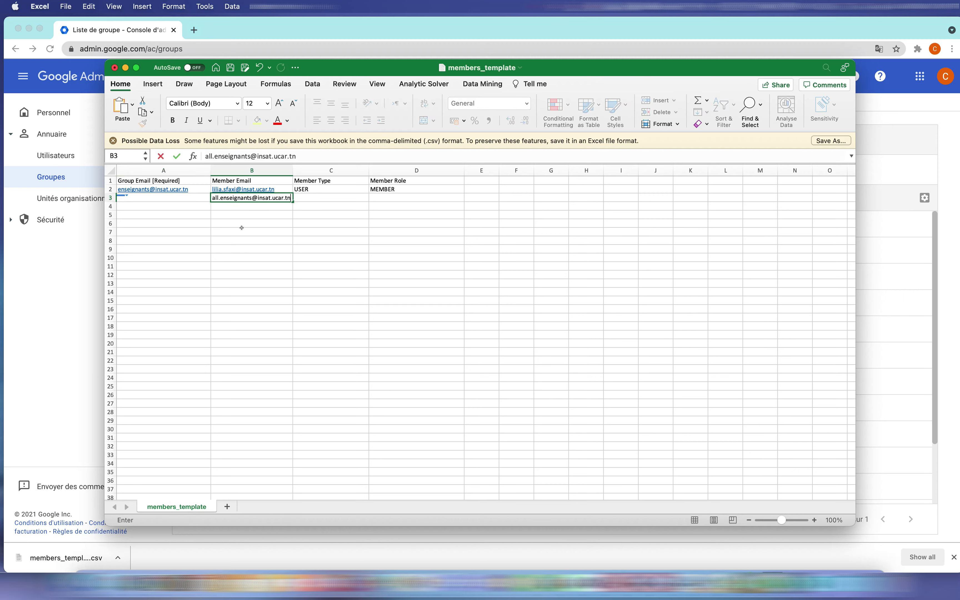
pyautogui.click(242, 227)
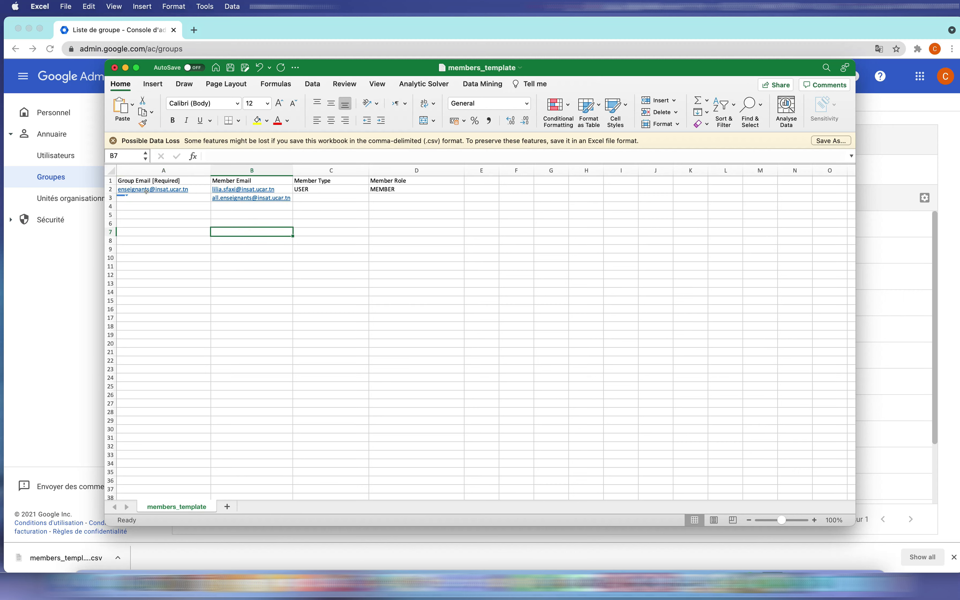
pyautogui.click(194, 189)
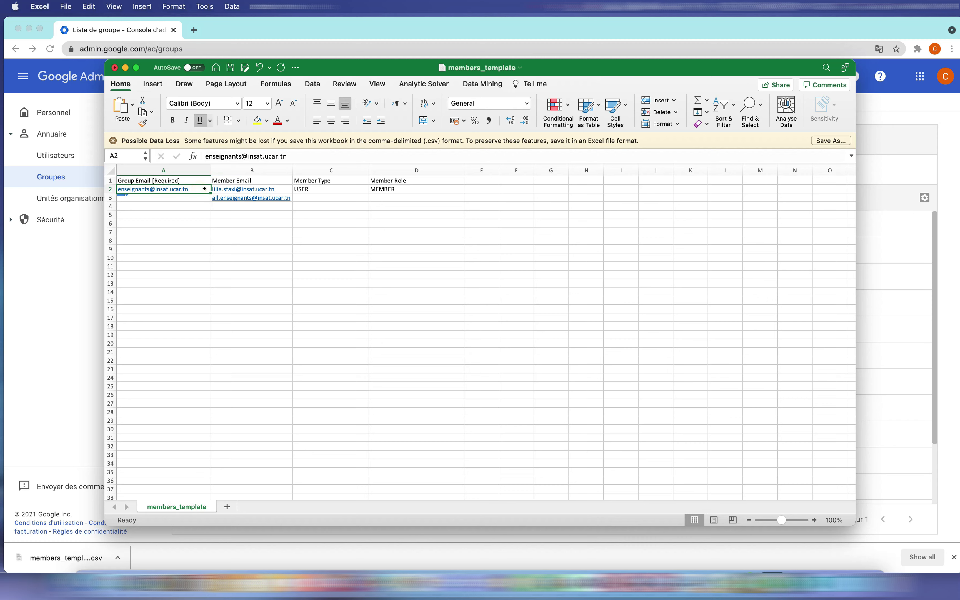
pyautogui.moveTo(203, 192); pyautogui.dragTo(138, 201)
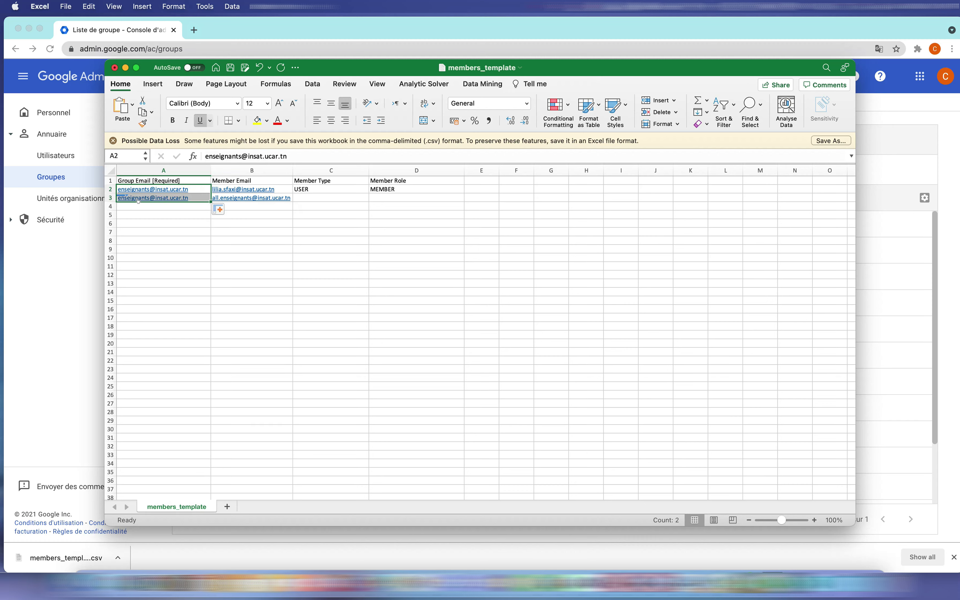
pyautogui.click(164, 205)
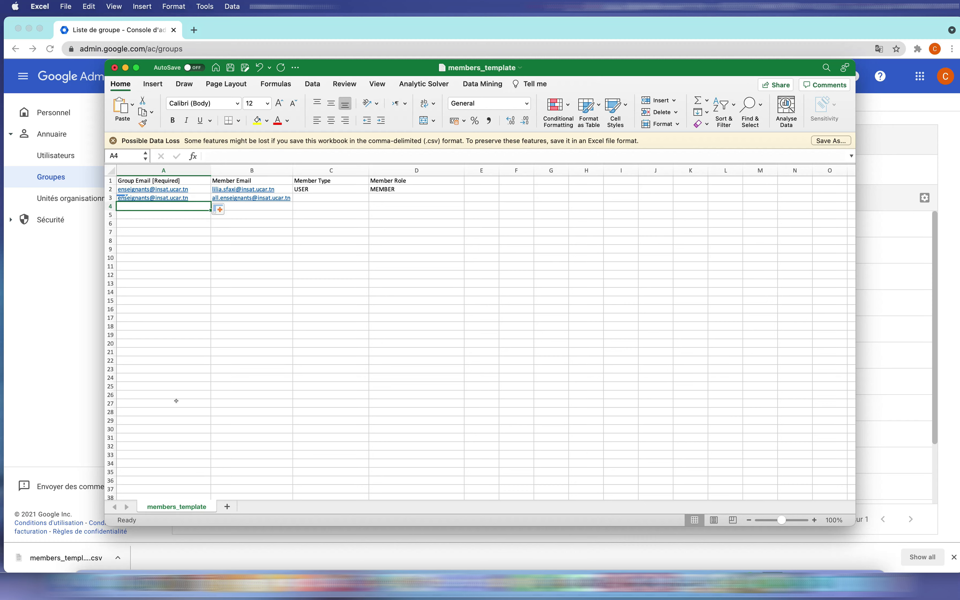
# Set row 3's type to GROUP and role to MEMBER, then save the CSV.
pyautogui.click(325, 197)
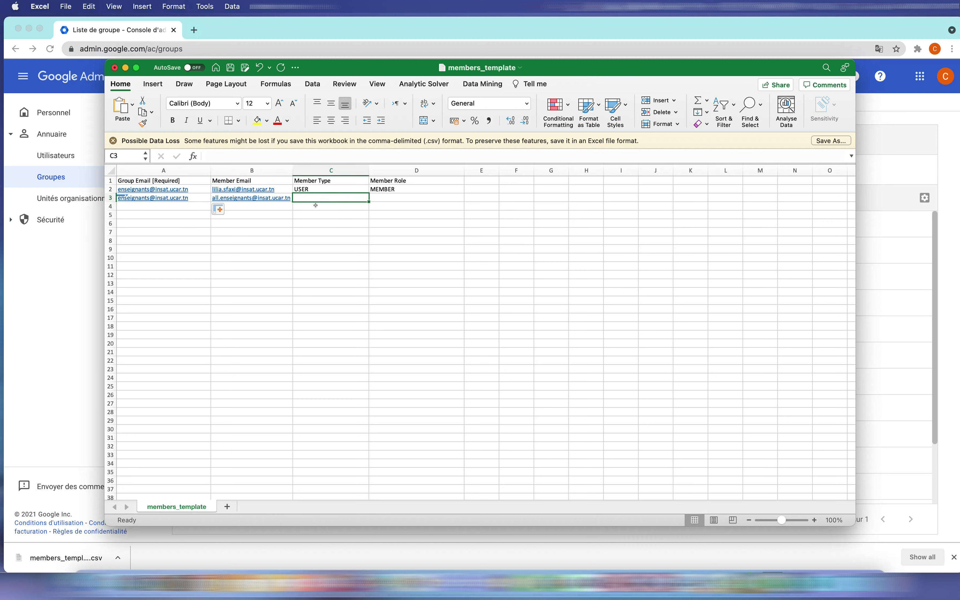
pyautogui.write('GROUP')
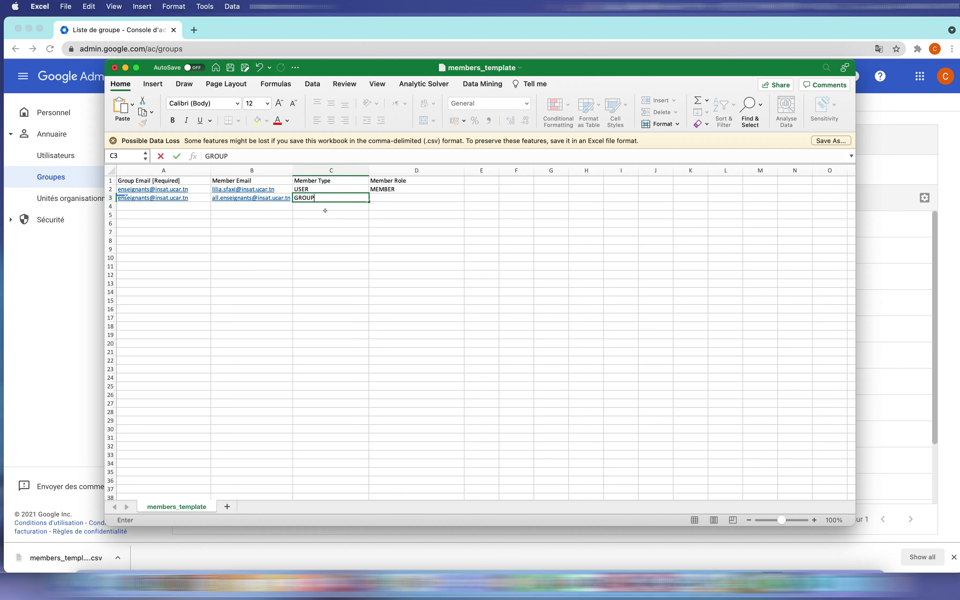
pyautogui.click(391, 196)
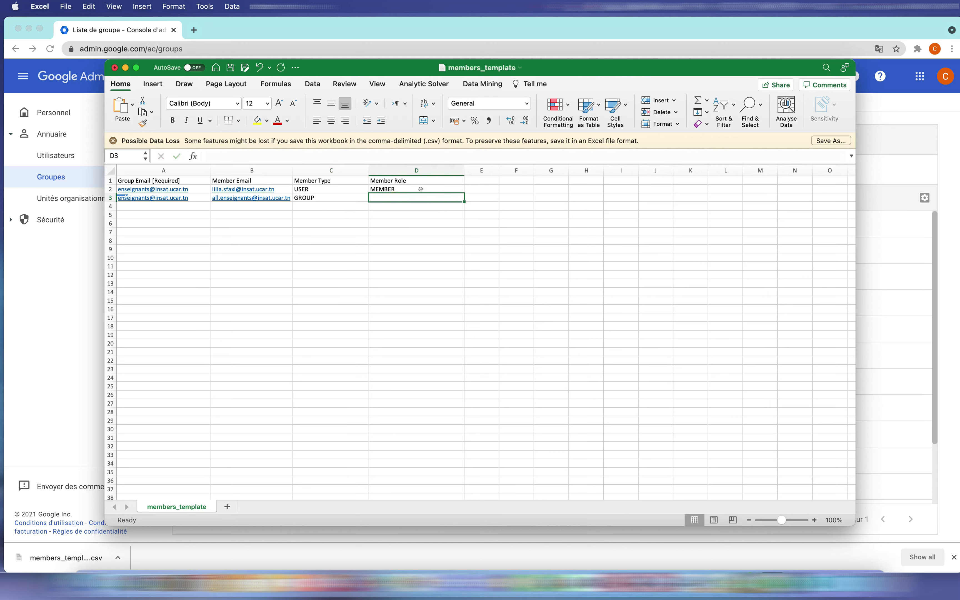
pyautogui.write('MEMBER')
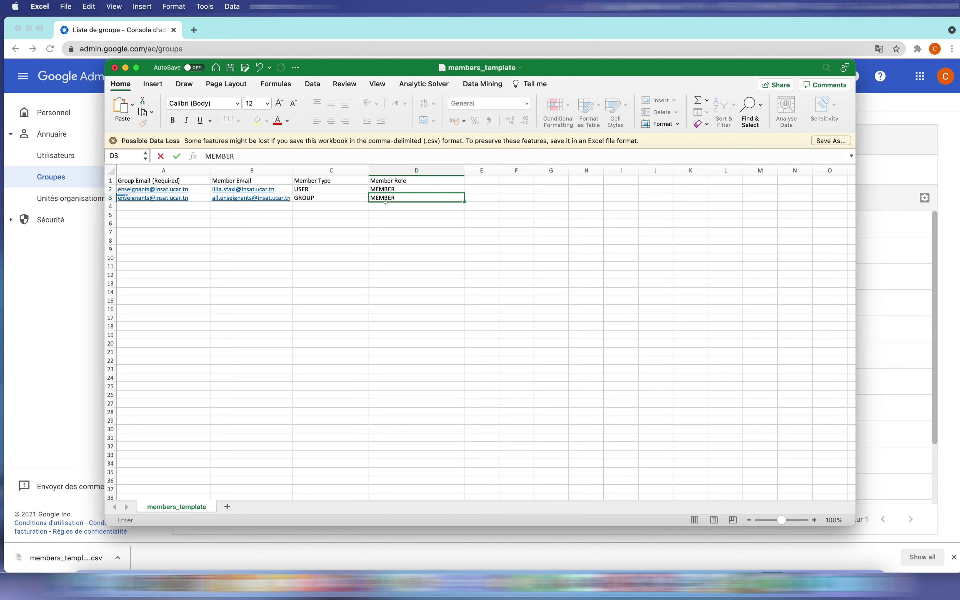
pyautogui.click(492, 283)
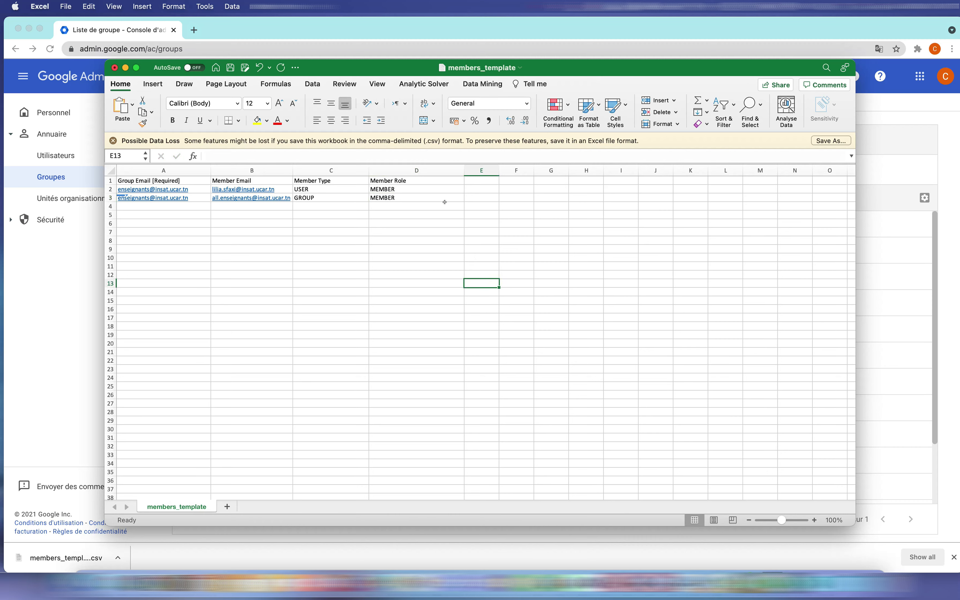
pyautogui.press('super+s')
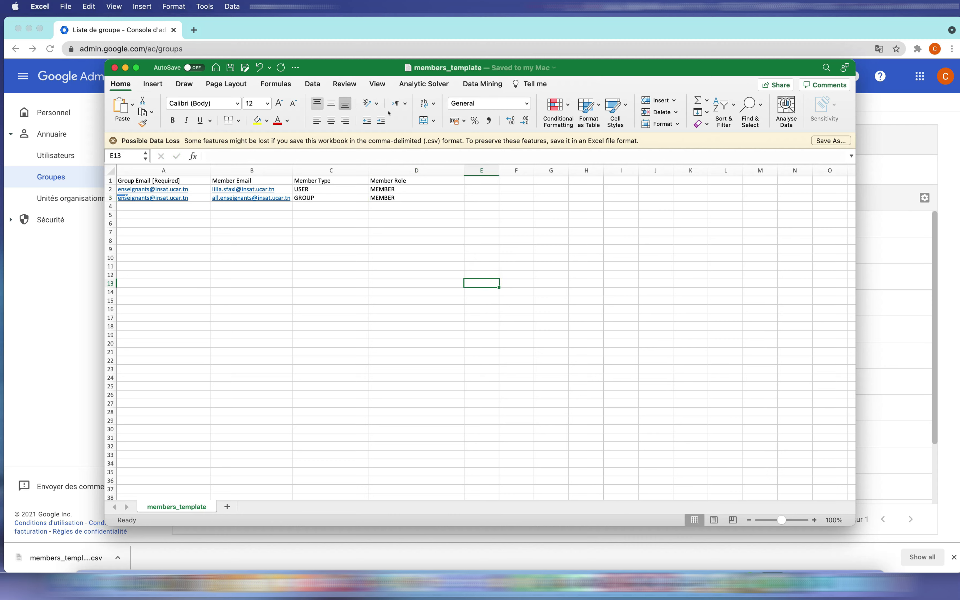
# Close Excel and open the Enseignants INSAT group's details.
pyautogui.click(115, 68)
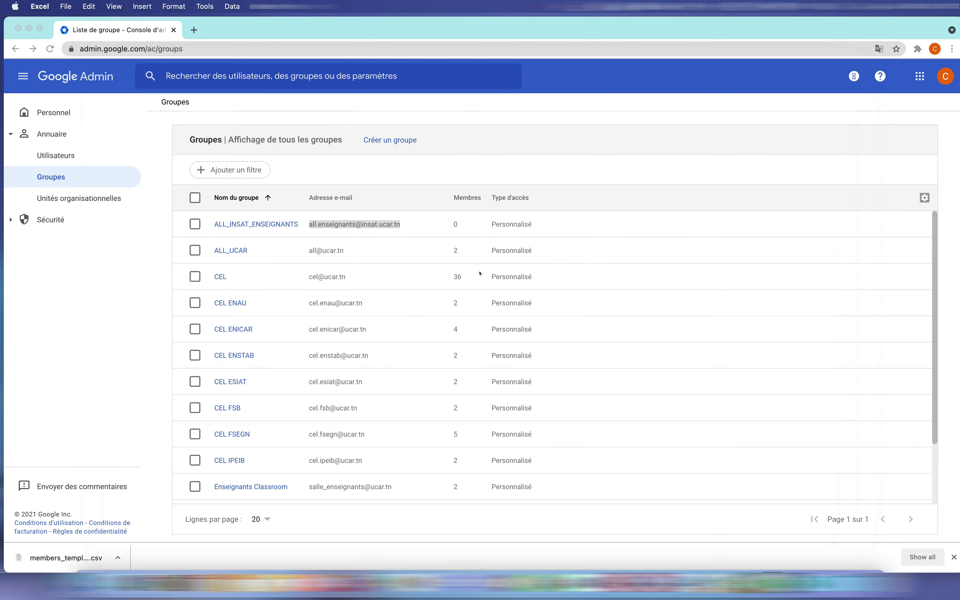
pyautogui.scroll(-4, 343, 316)
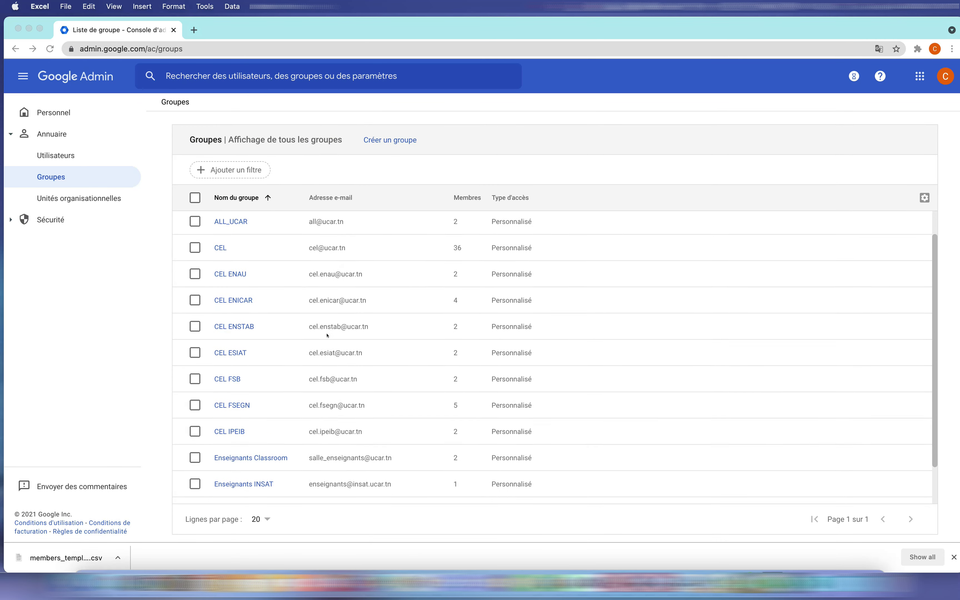
pyautogui.click(255, 438)
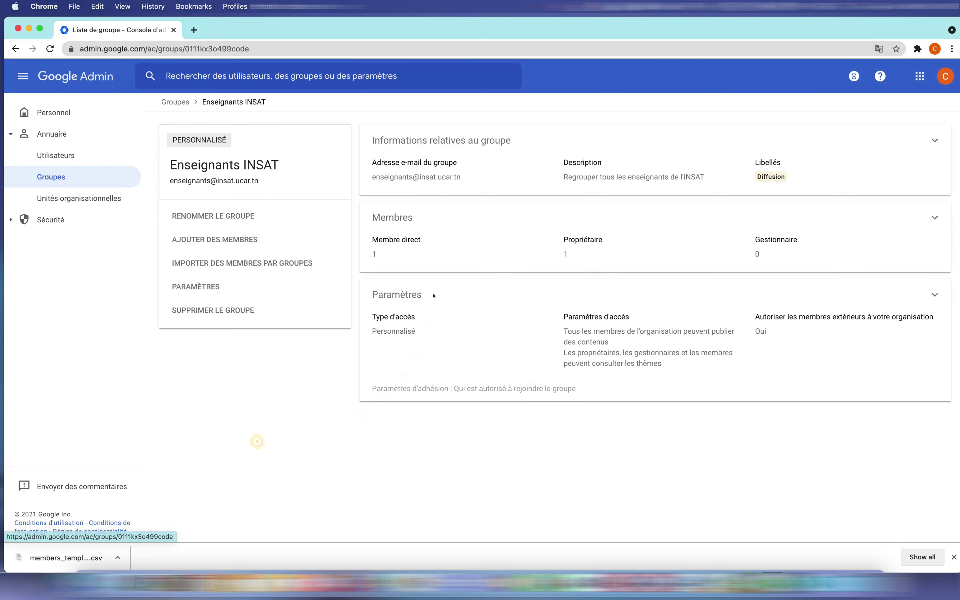
# Import members_template.csv as group members and view the Enseignants INSAT members list.
pyautogui.click(269, 259)
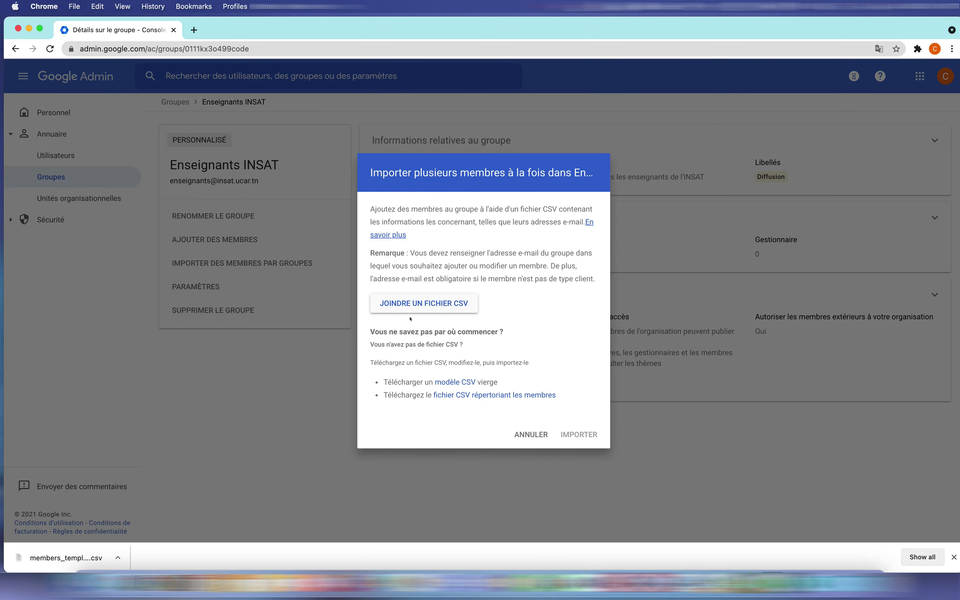
pyautogui.click(420, 306)
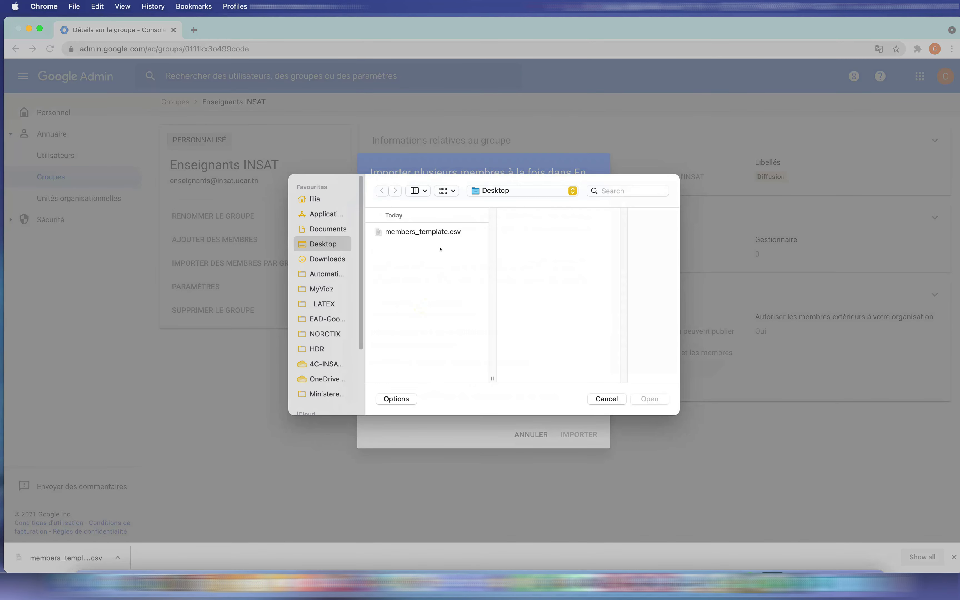
pyautogui.click(432, 233)
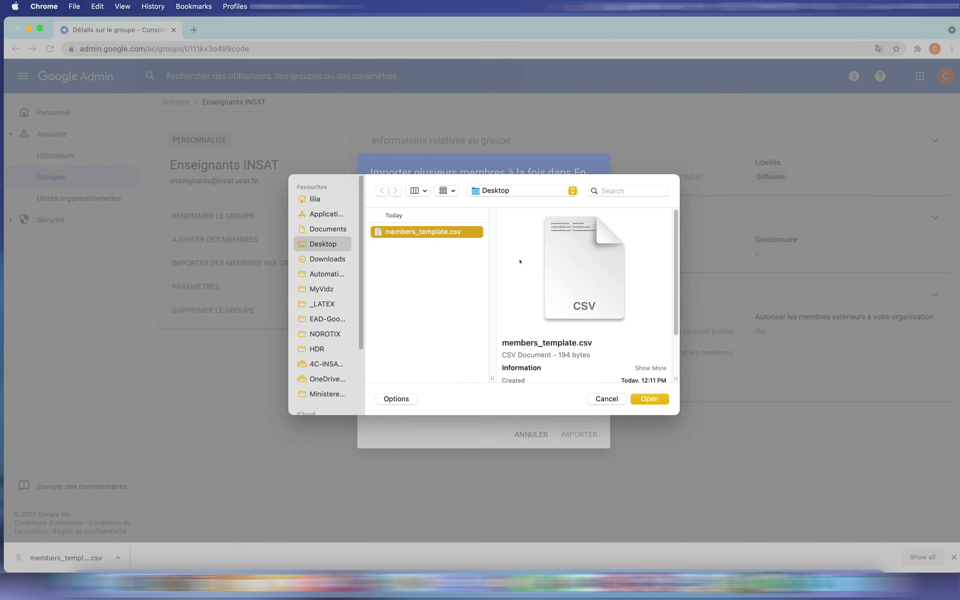
pyautogui.click(650, 399)
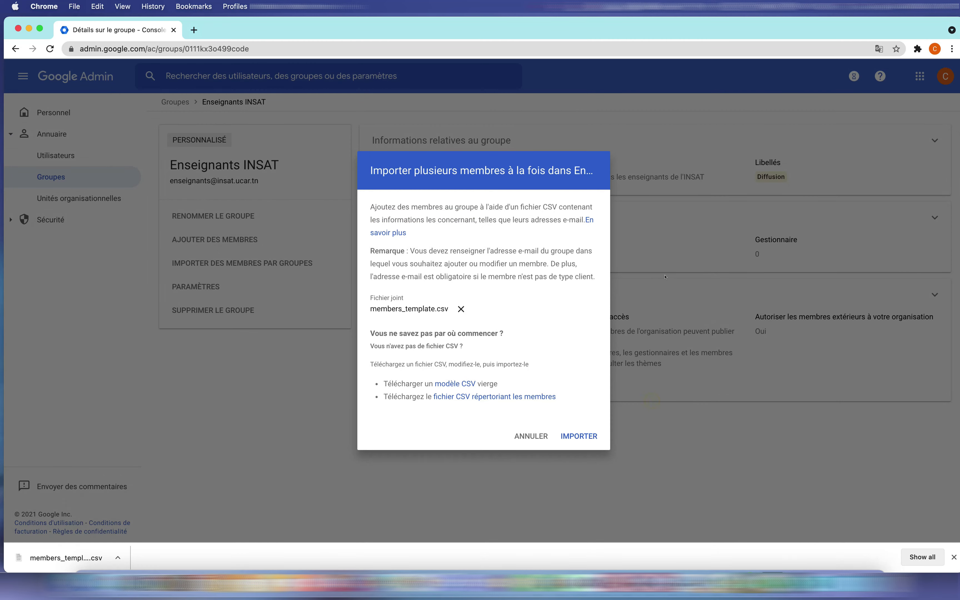
pyautogui.click(583, 436)
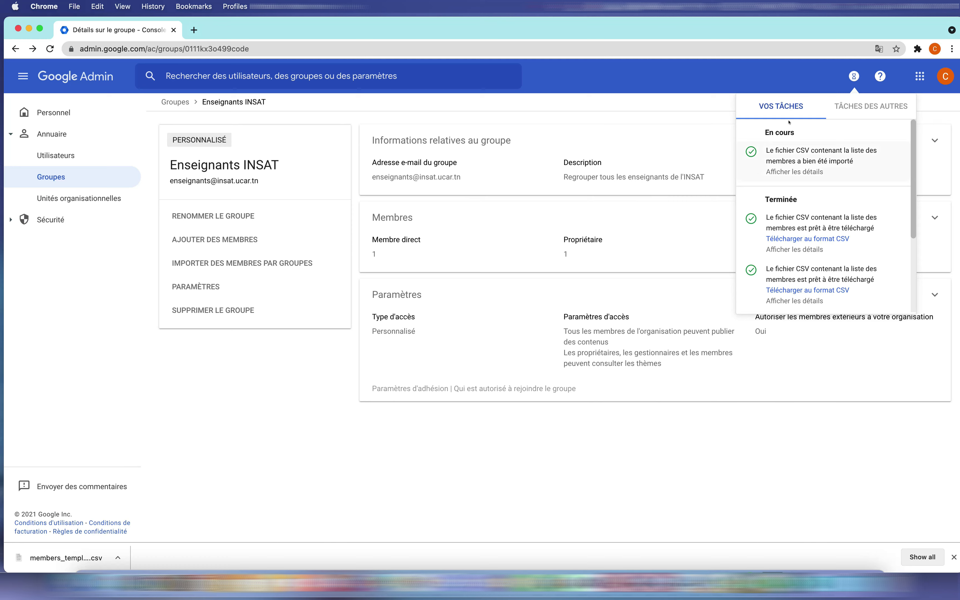
pyautogui.click(824, 368)
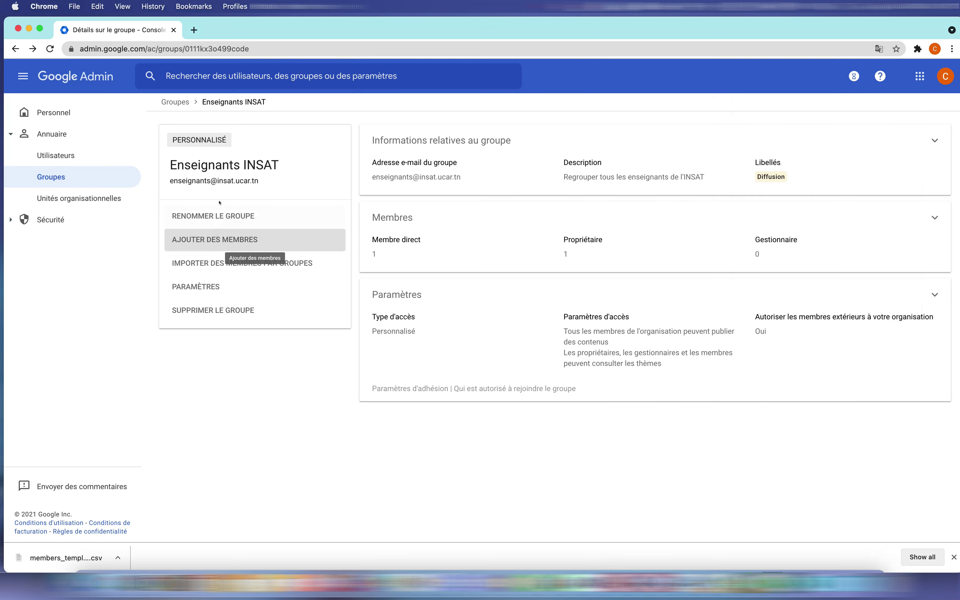
pyautogui.click(410, 243)
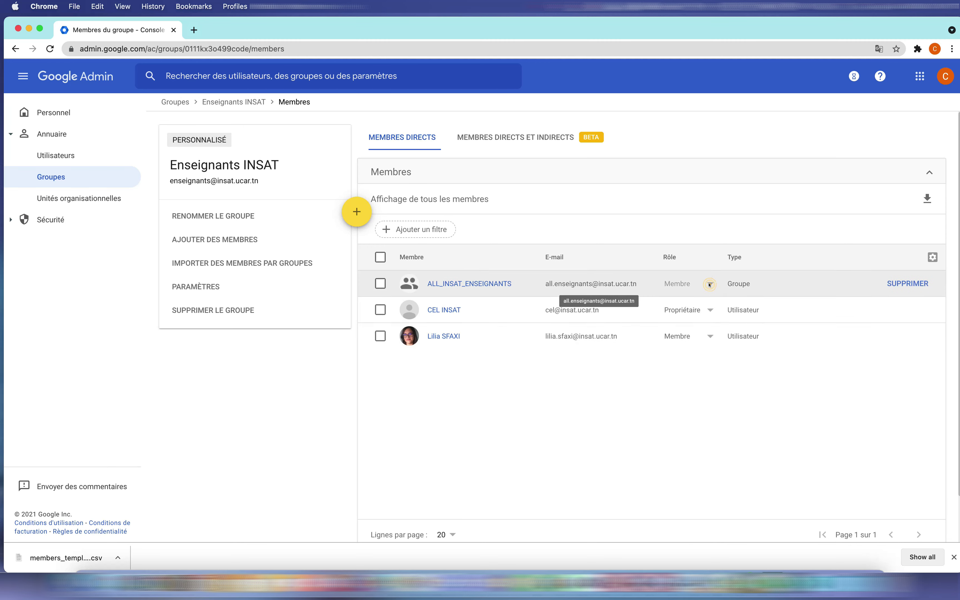
pyautogui.click(710, 310)
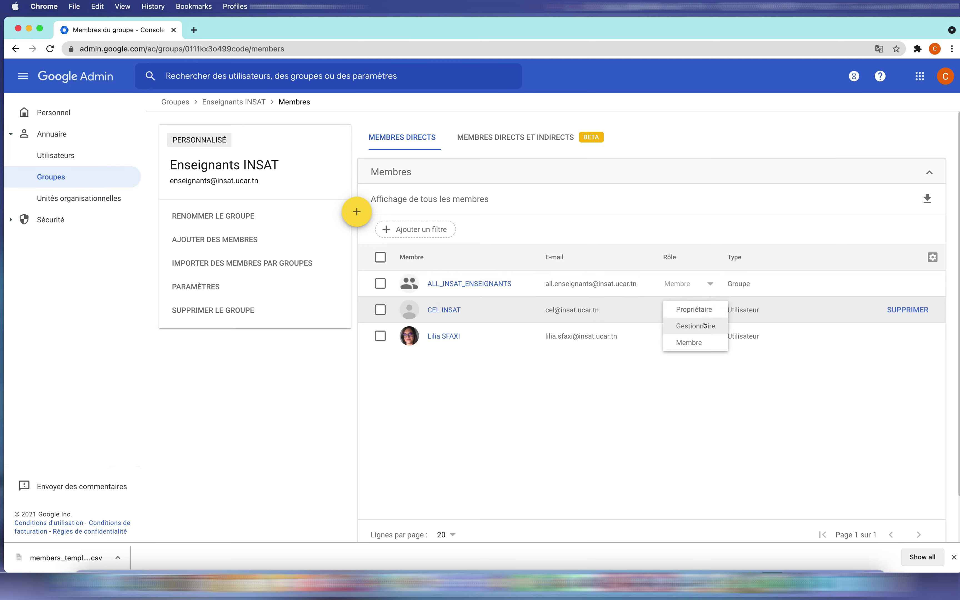
pyautogui.click(697, 407)
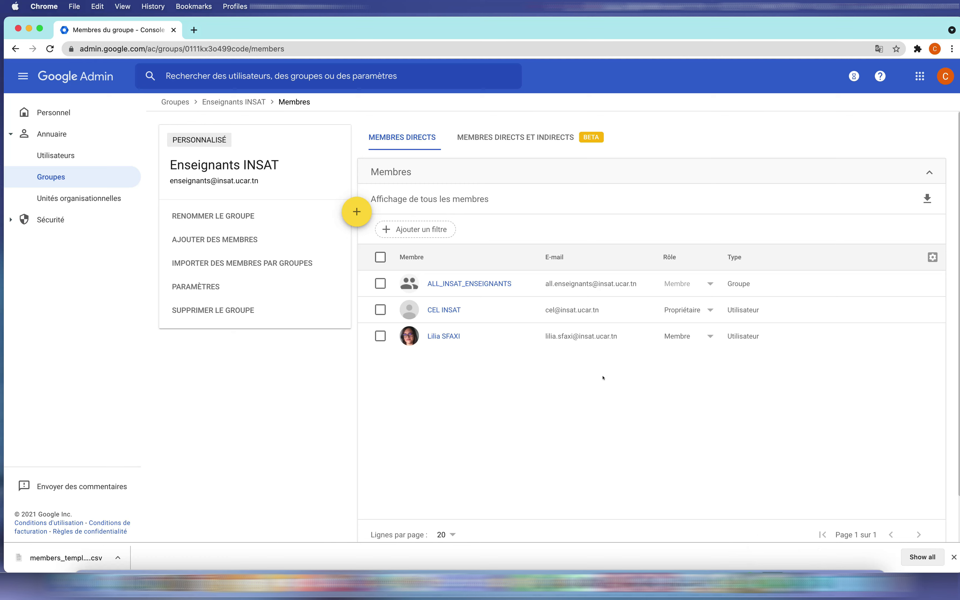
pyautogui.click(543, 392)
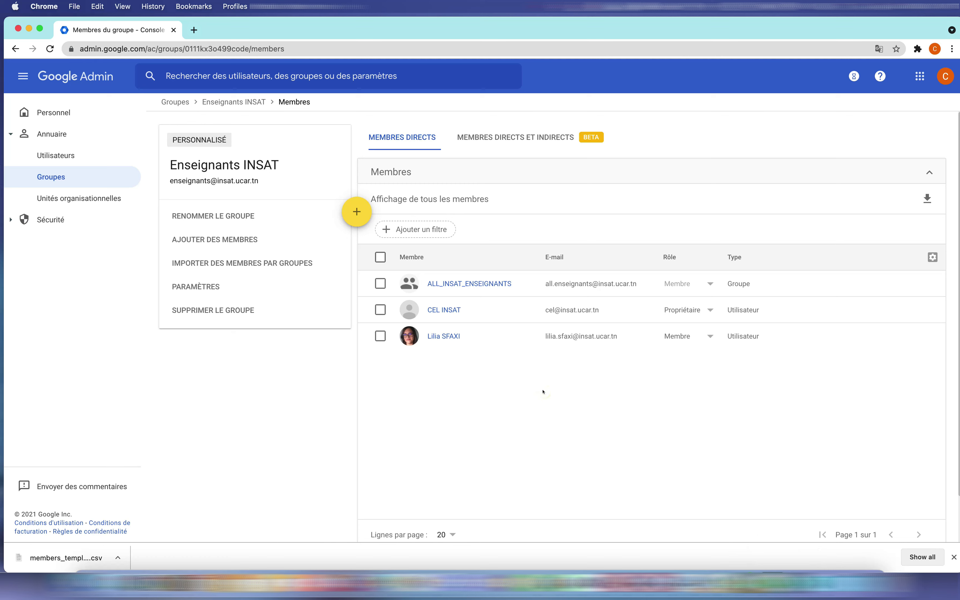